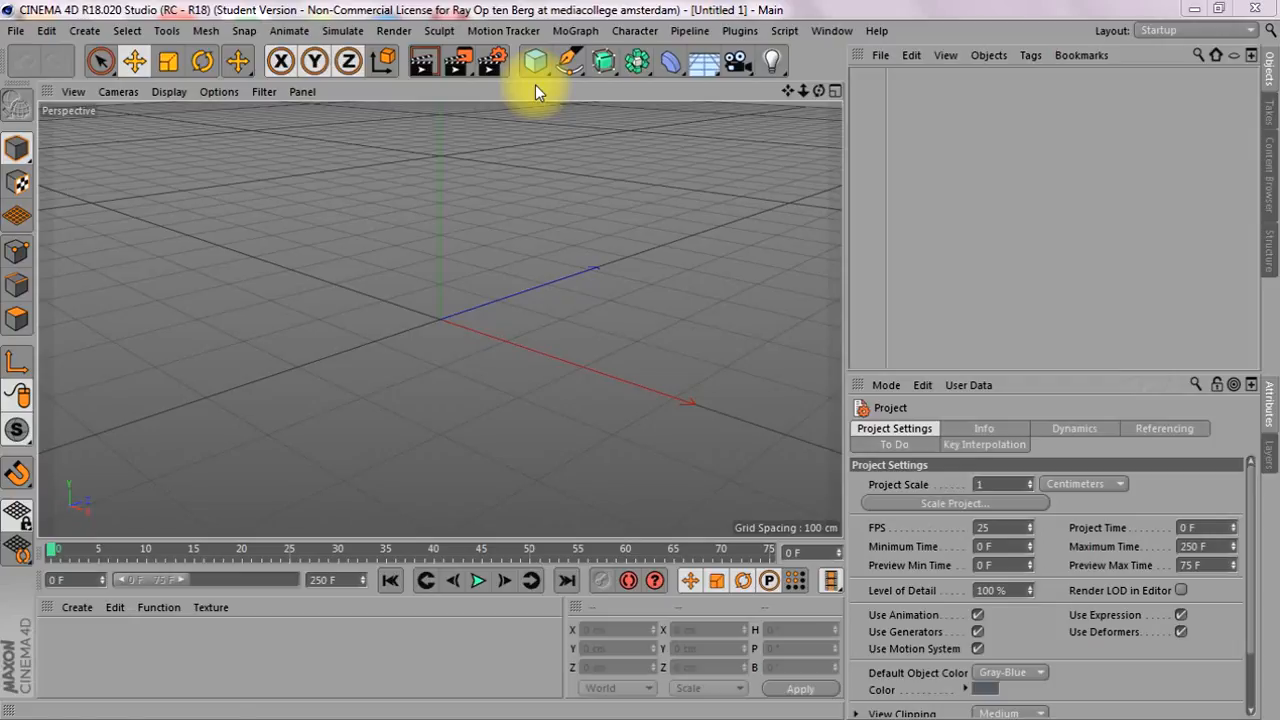
Add a cube to the scene and display the perspective view with Gouraud Shading (Lines)
left_click(540, 60)
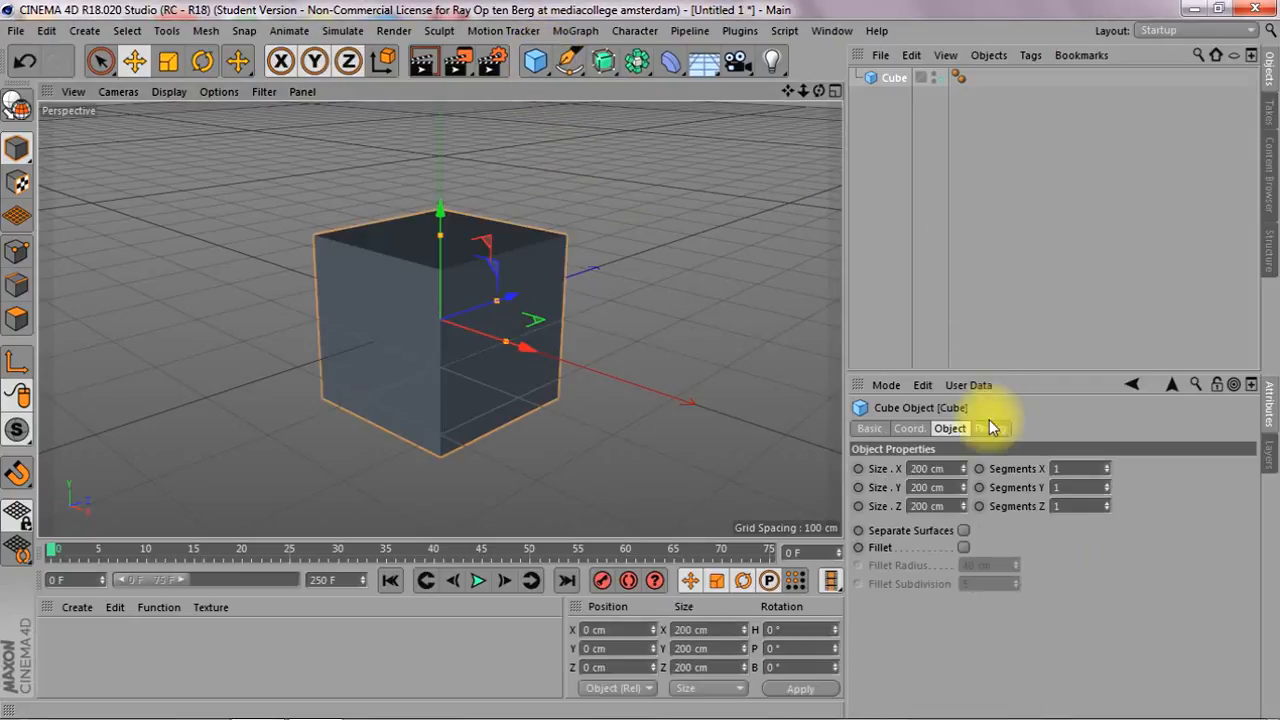
left_click(164, 92)
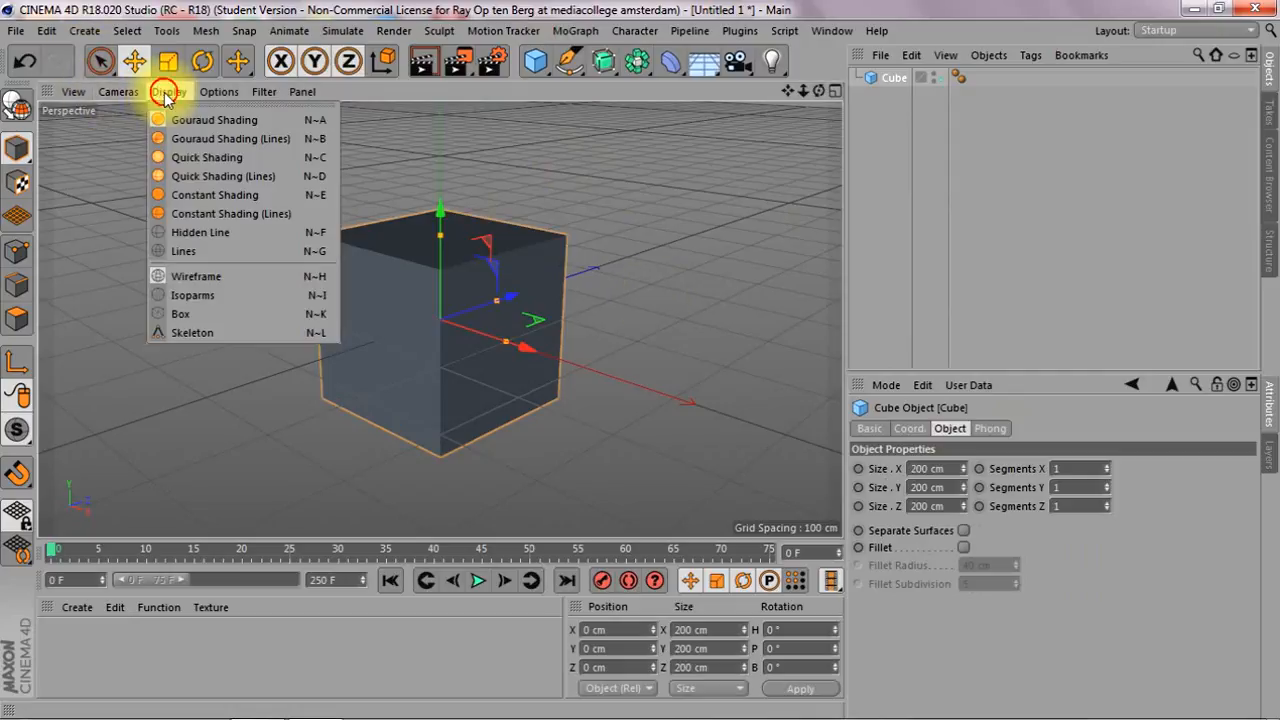
left_click(195, 146)
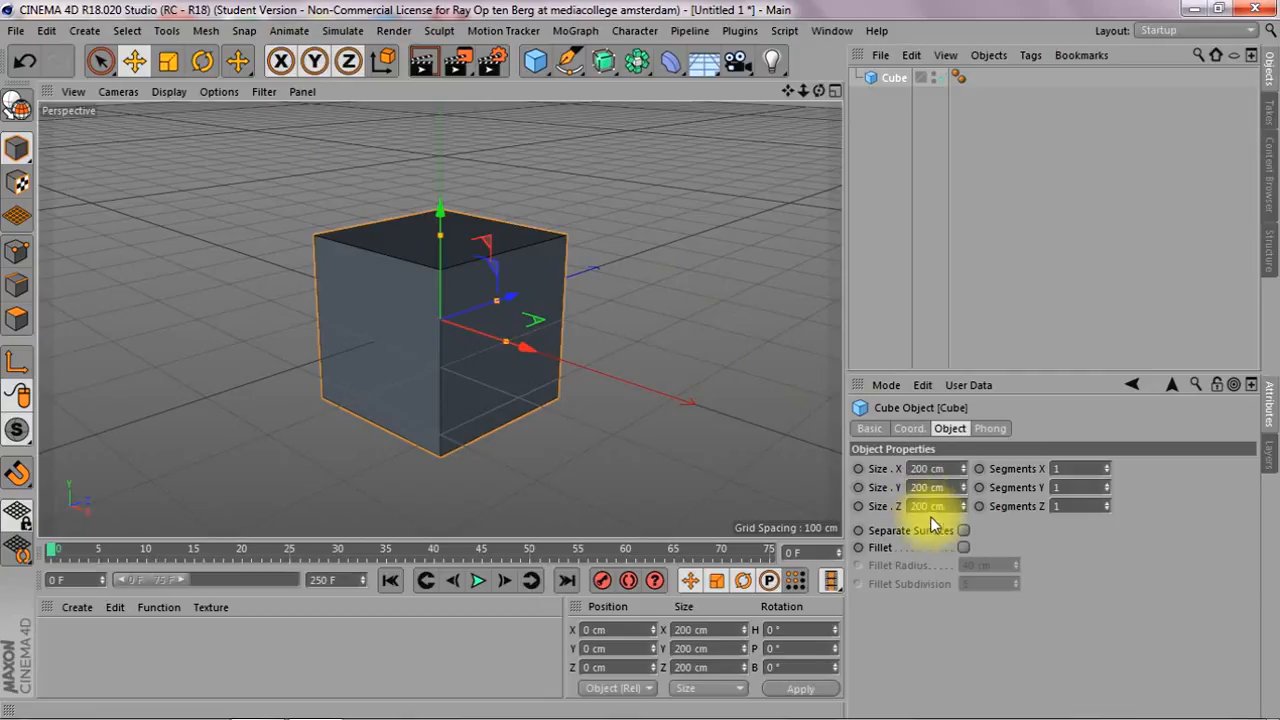
Set the cube's X segments to 2 and convert it to an editable polygon object
left_click(1108, 465)
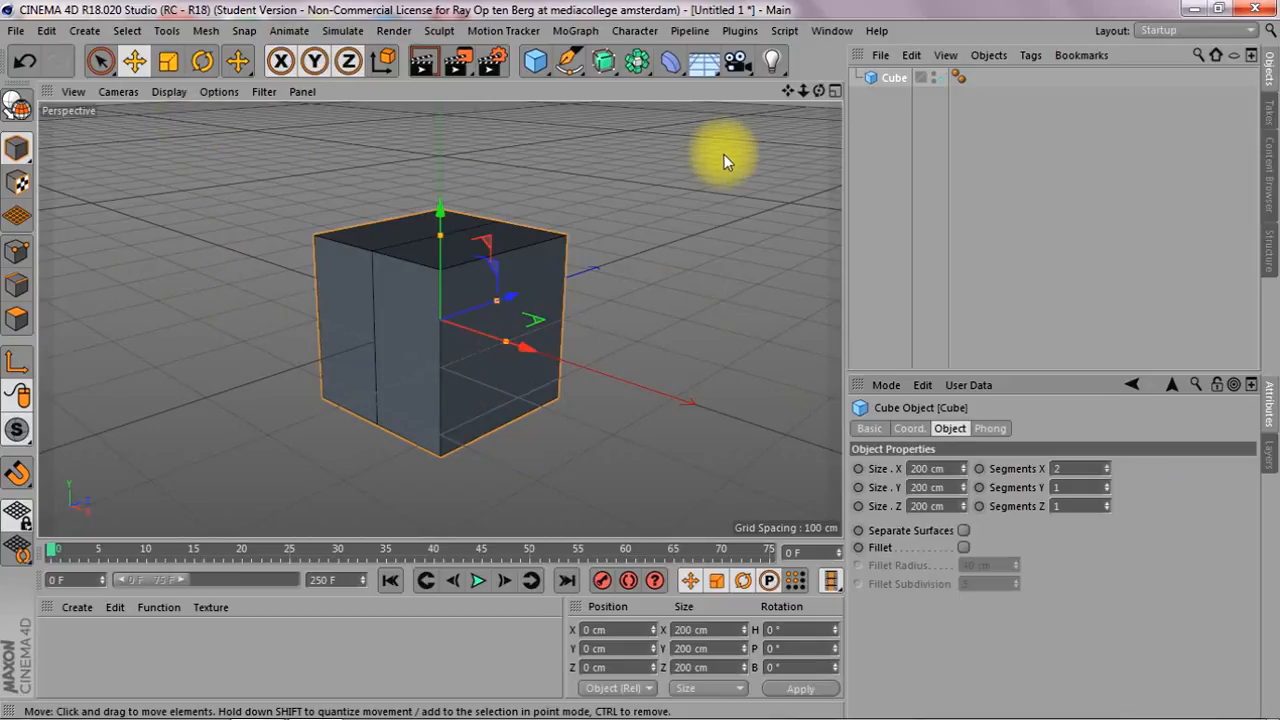
key("c")
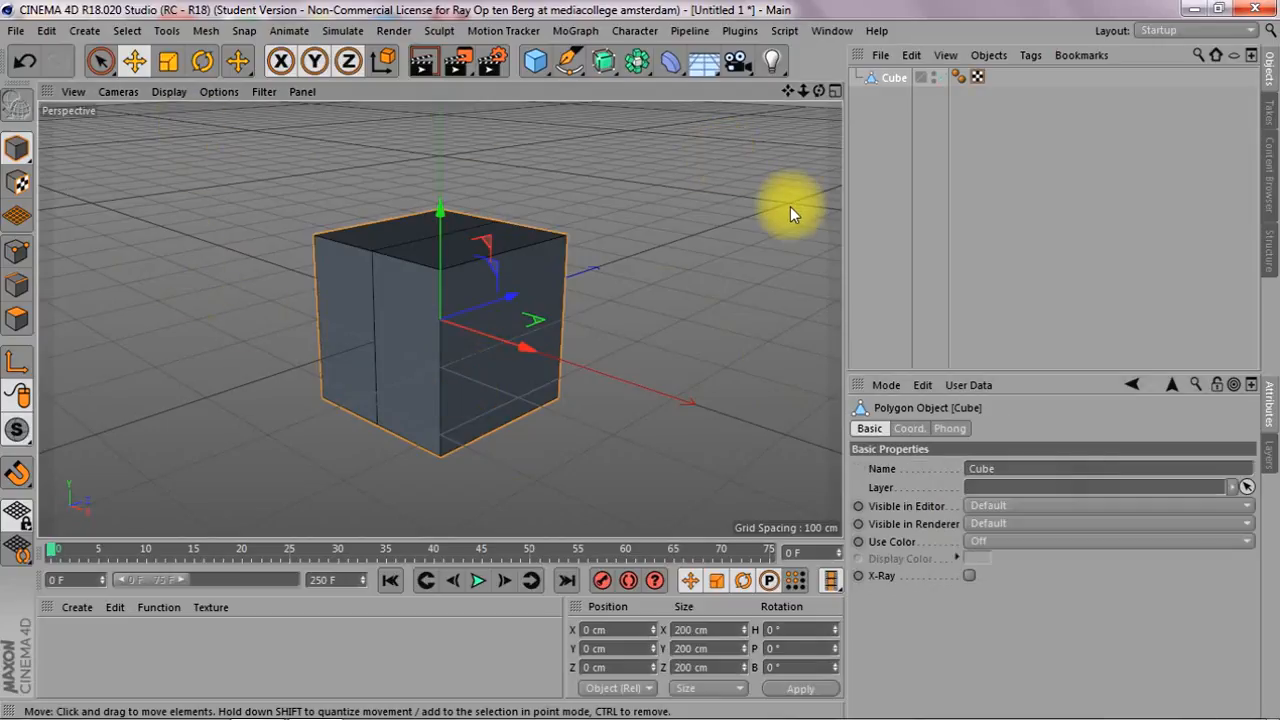
Raise the middle edge of the cube's top to a height of about 202 cm to form a roof ridge
left_click(16, 285)
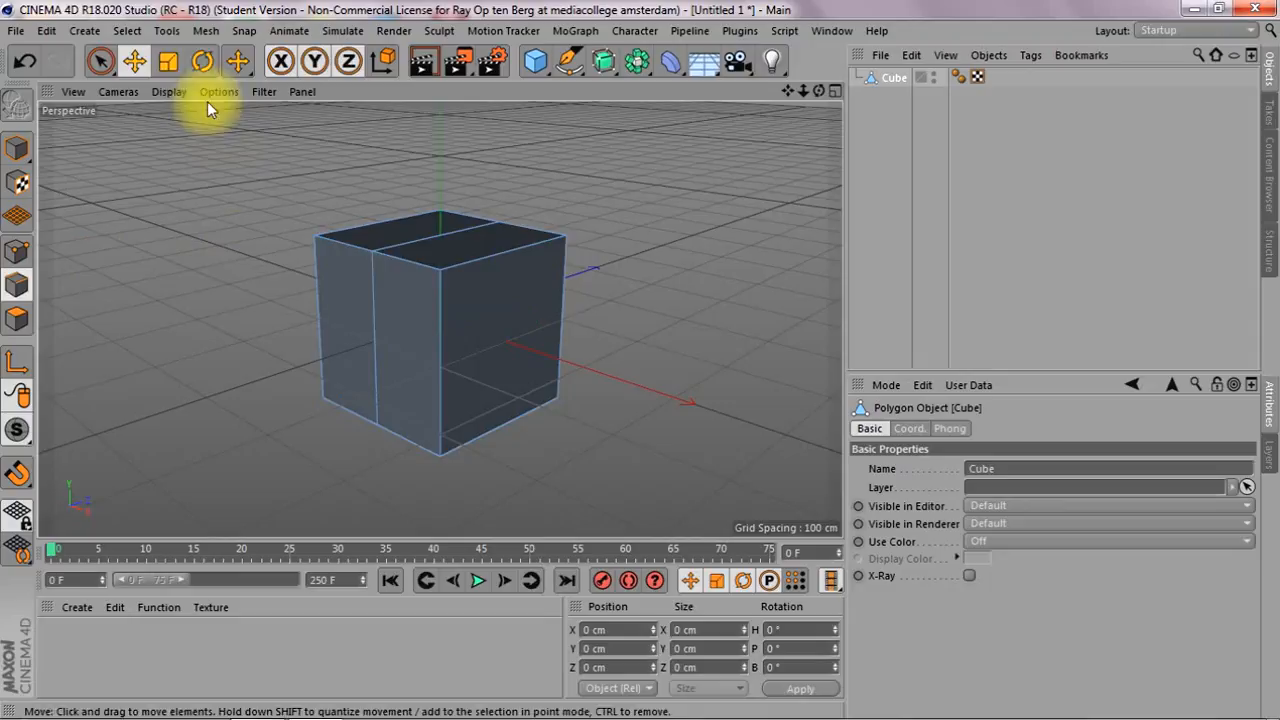
left_click(89, 59)
left_click(92, 60)
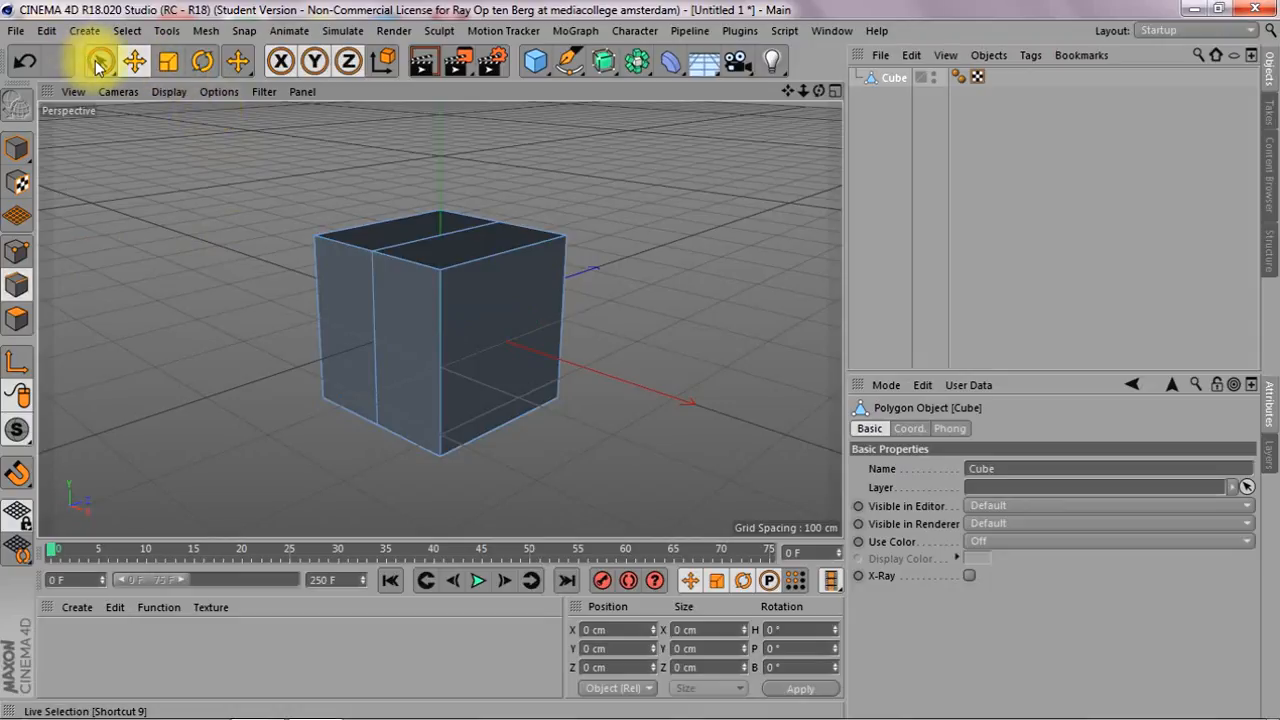
left_click(430, 244)
left_click_drag(446, 119, 446, 22)
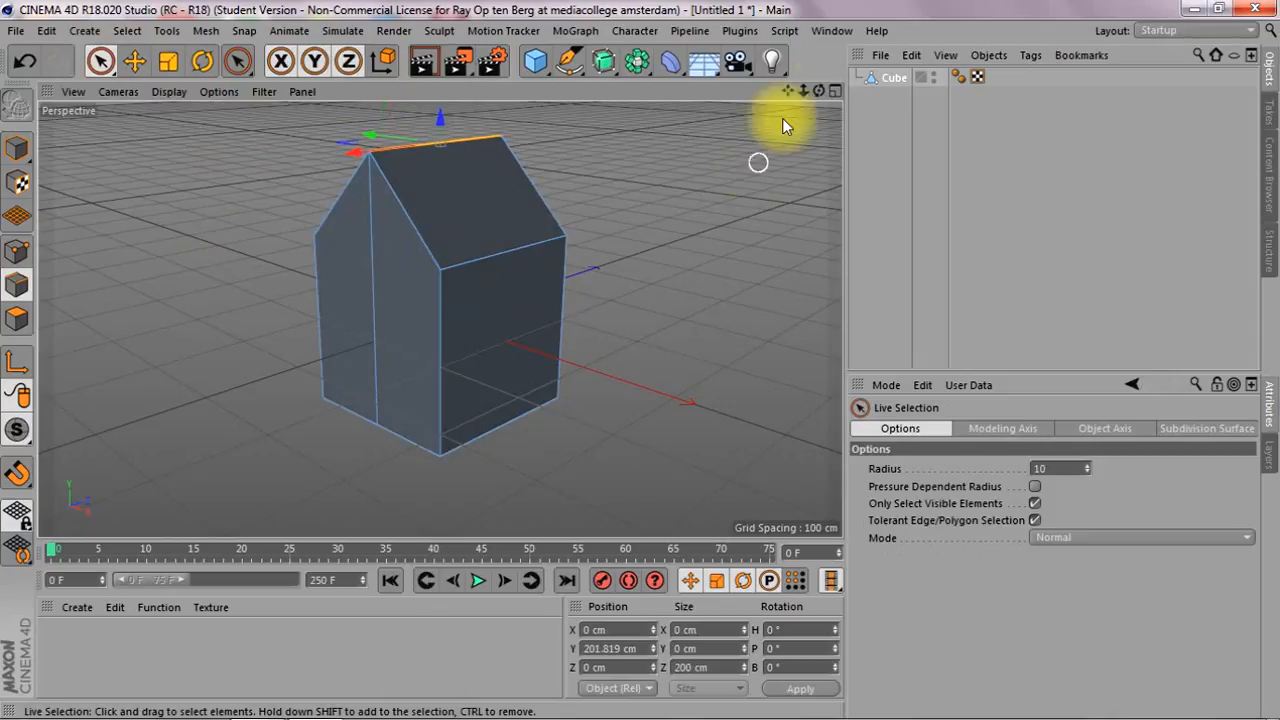
Select both sloping roof polygons and widen them outward with Extrude Inner at an offset of about -24.9 cm
left_click_drag(819, 91, 781, 123)
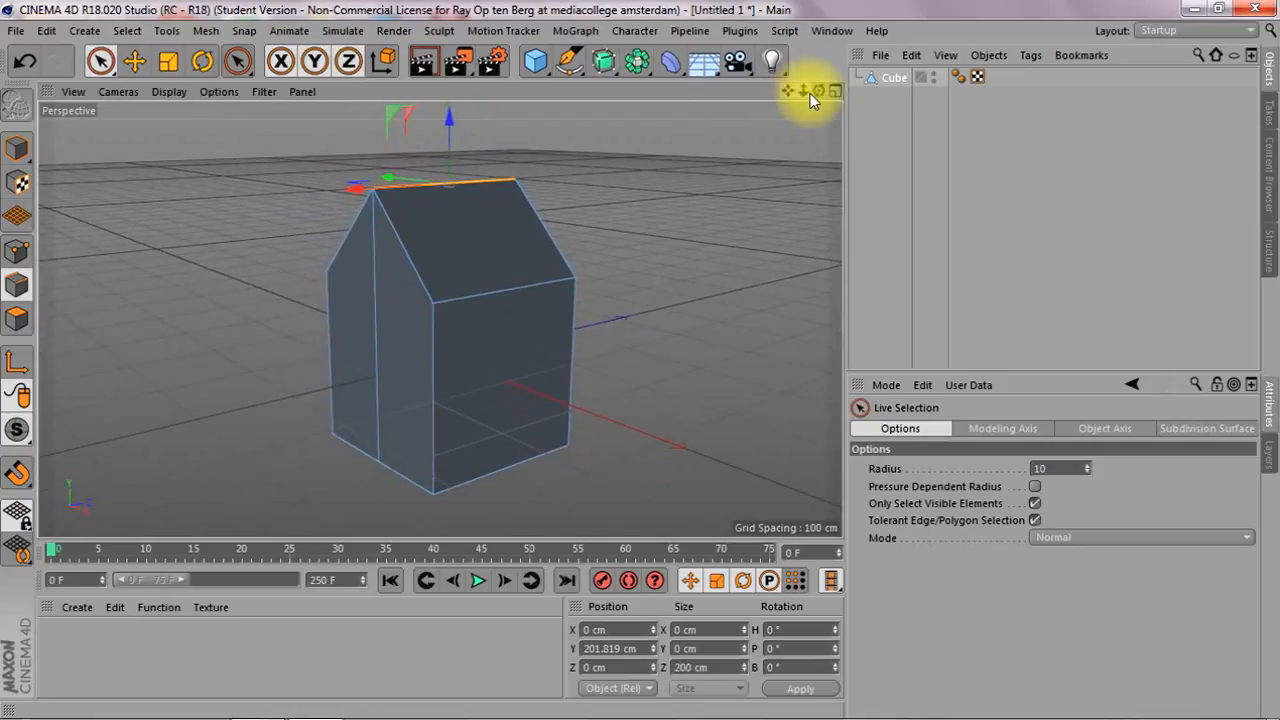
left_click(17, 318)
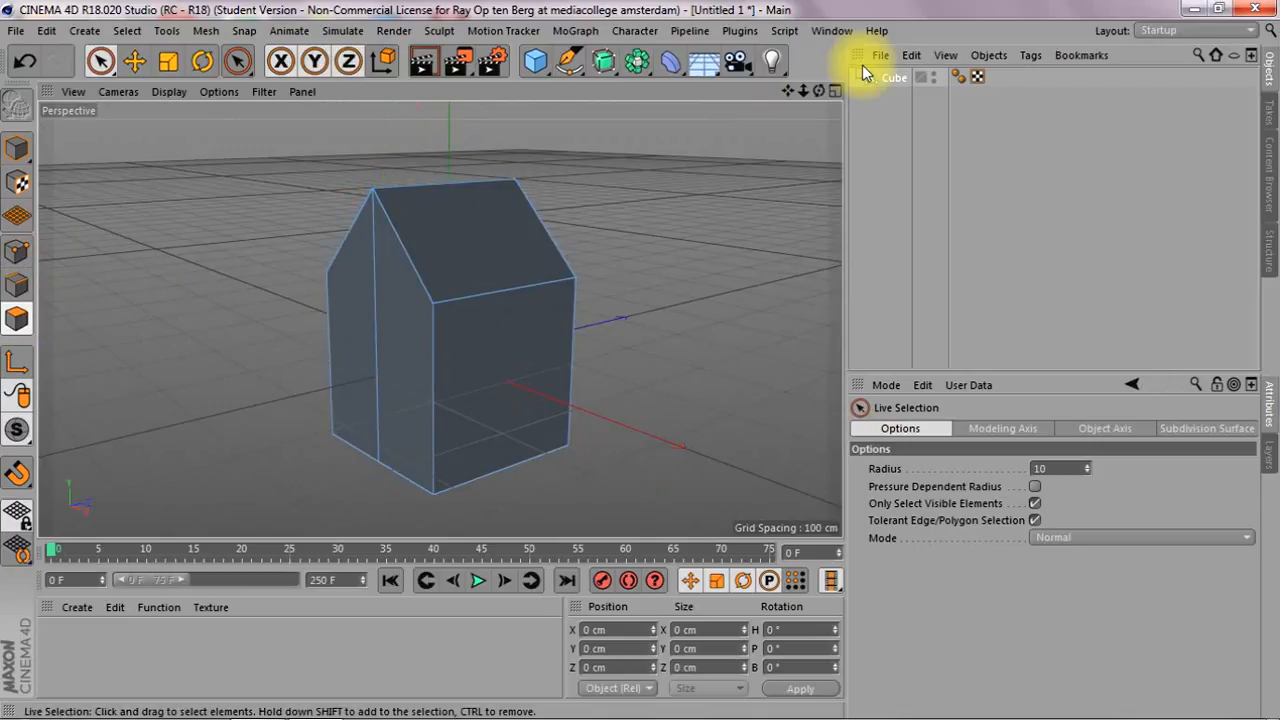
mouse_move(831, 91)
left_mouse_down()
mouse_move(815, 150)
mouse_move(818, 91)
left_mouse_up()
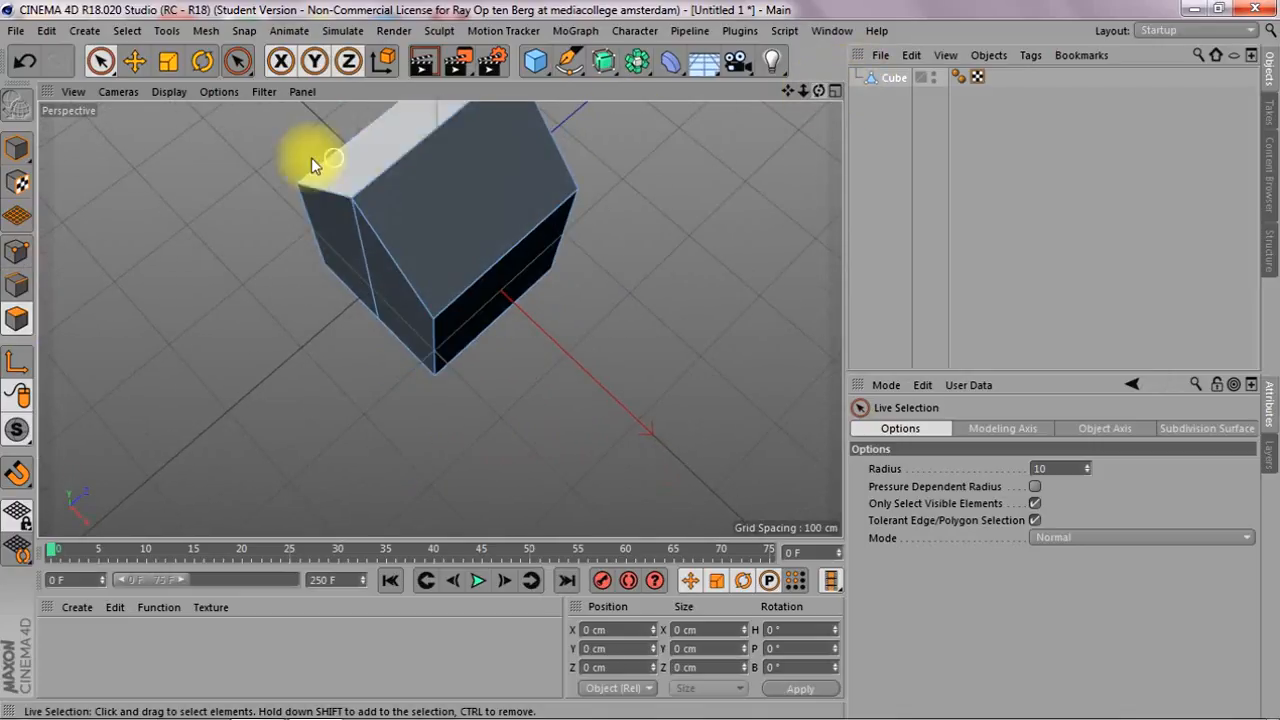
left_click(389, 154)
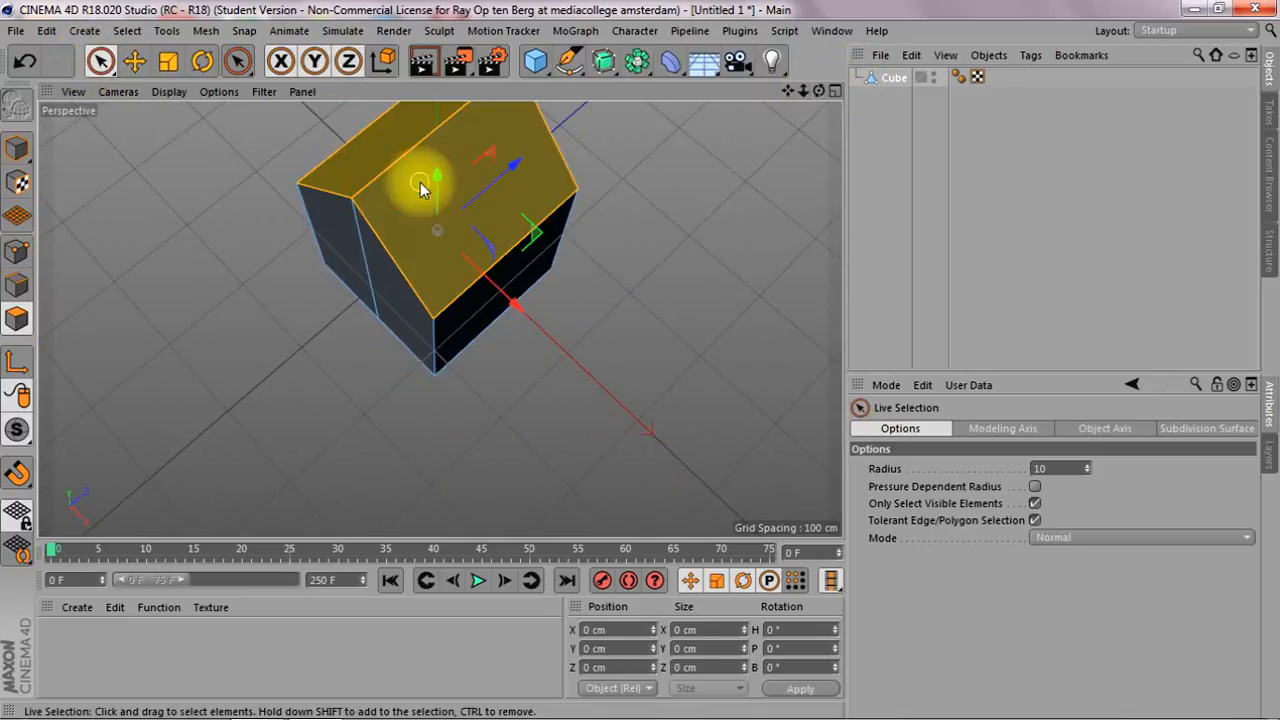
mouse_move(818, 91)
left_mouse_down()
mouse_move(440, 318)
mouse_move(821, 100)
left_mouse_up()
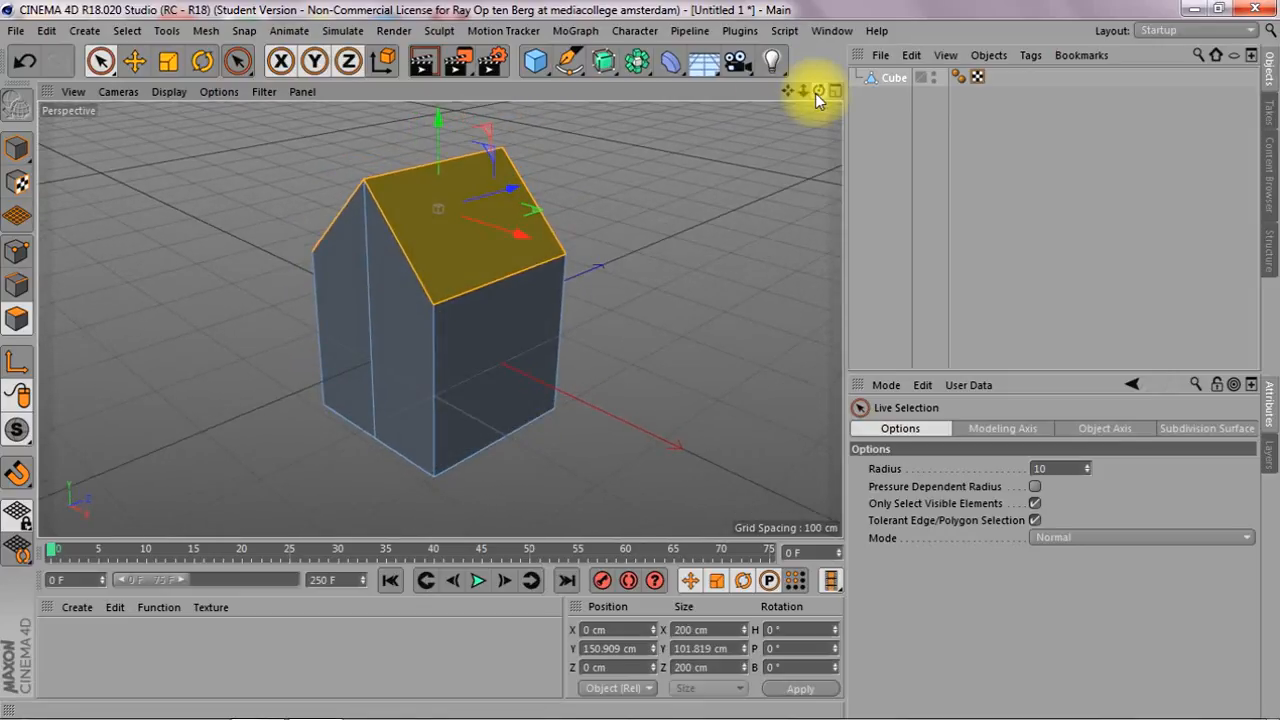
key("i")
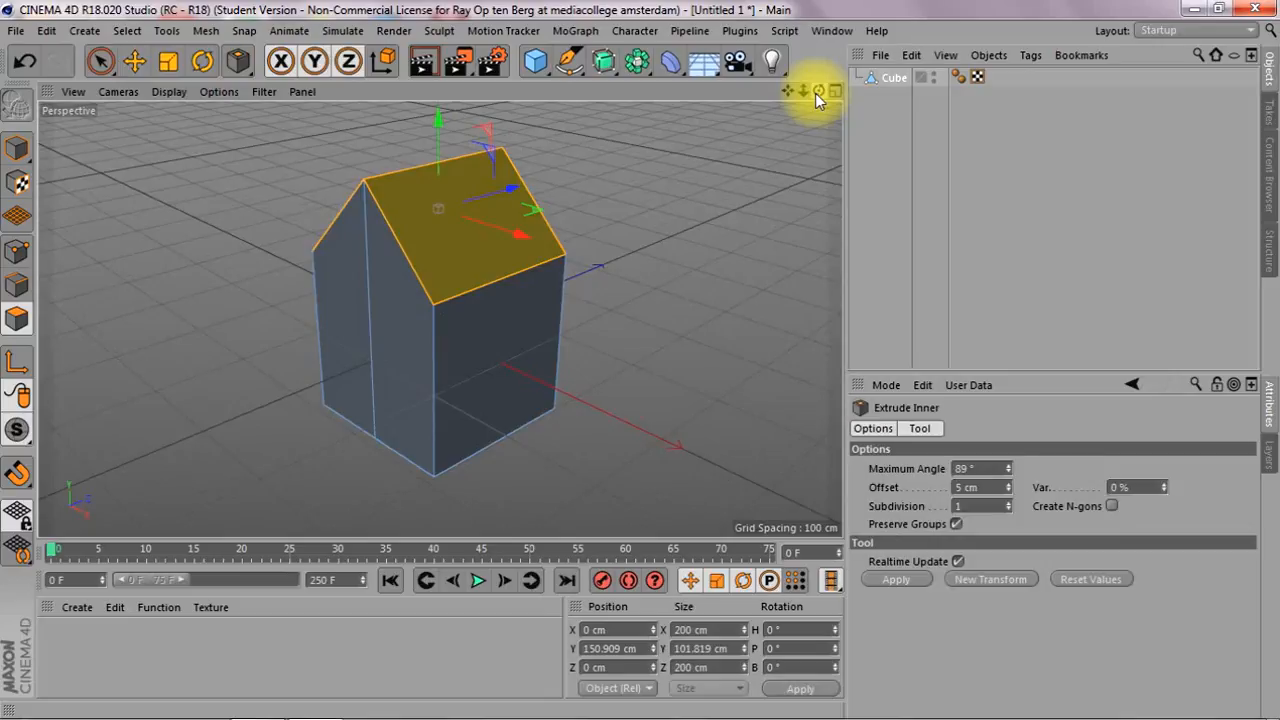
left_click_drag(500, 300, 618, 300)
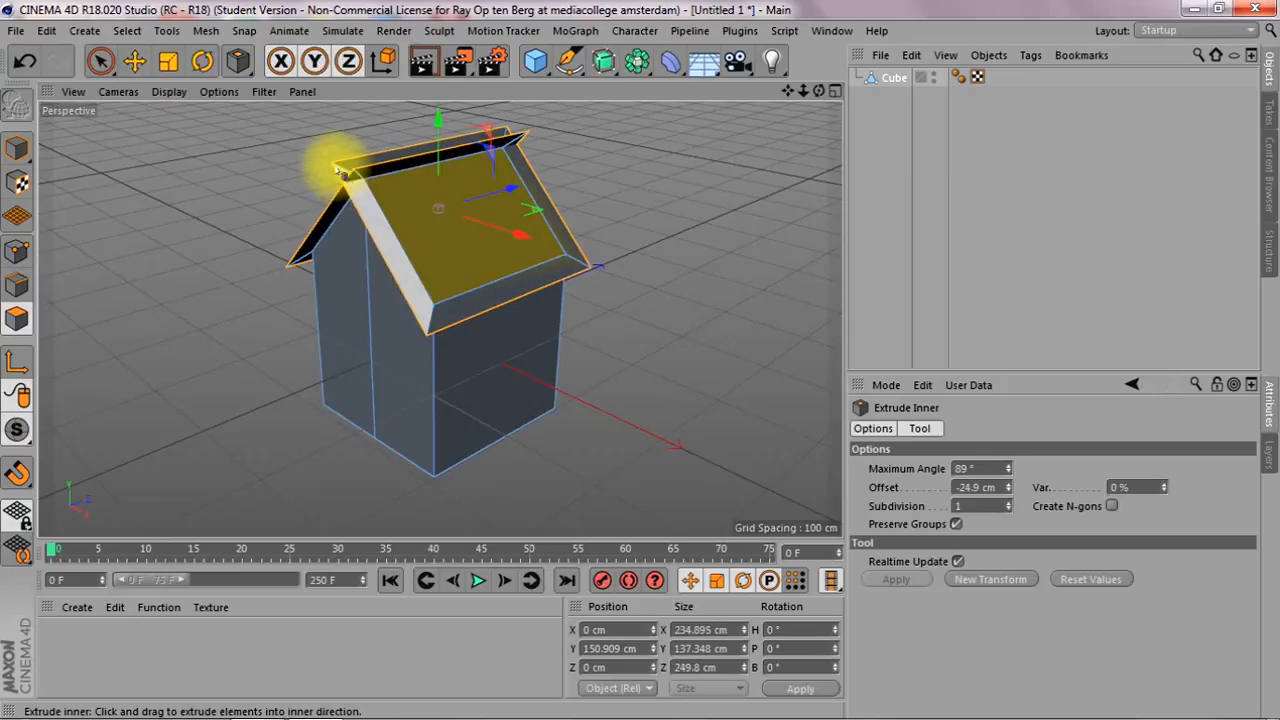
Set the maximum angle of the roof's inner extrusion to 104°
left_click_drag(818, 92, 439, 319)
left_click_drag(466, 234, 427, 251)
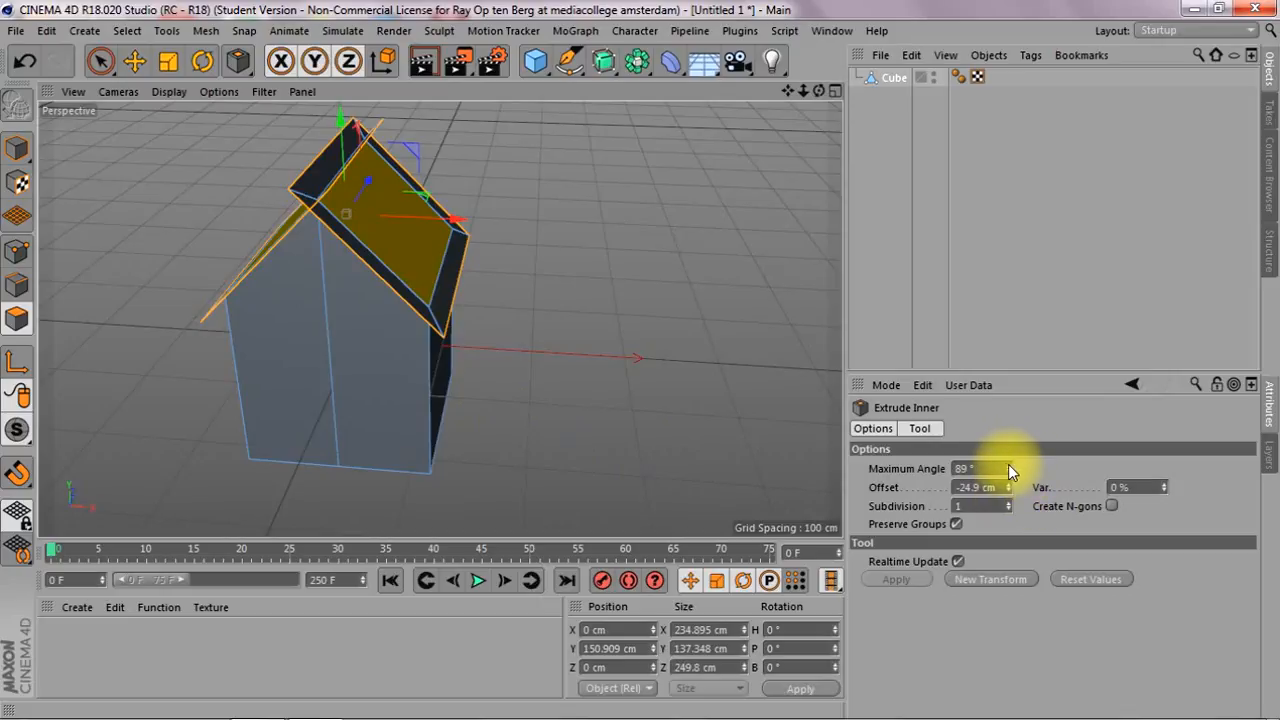
left_click_drag(1010, 470, 1010, 459)
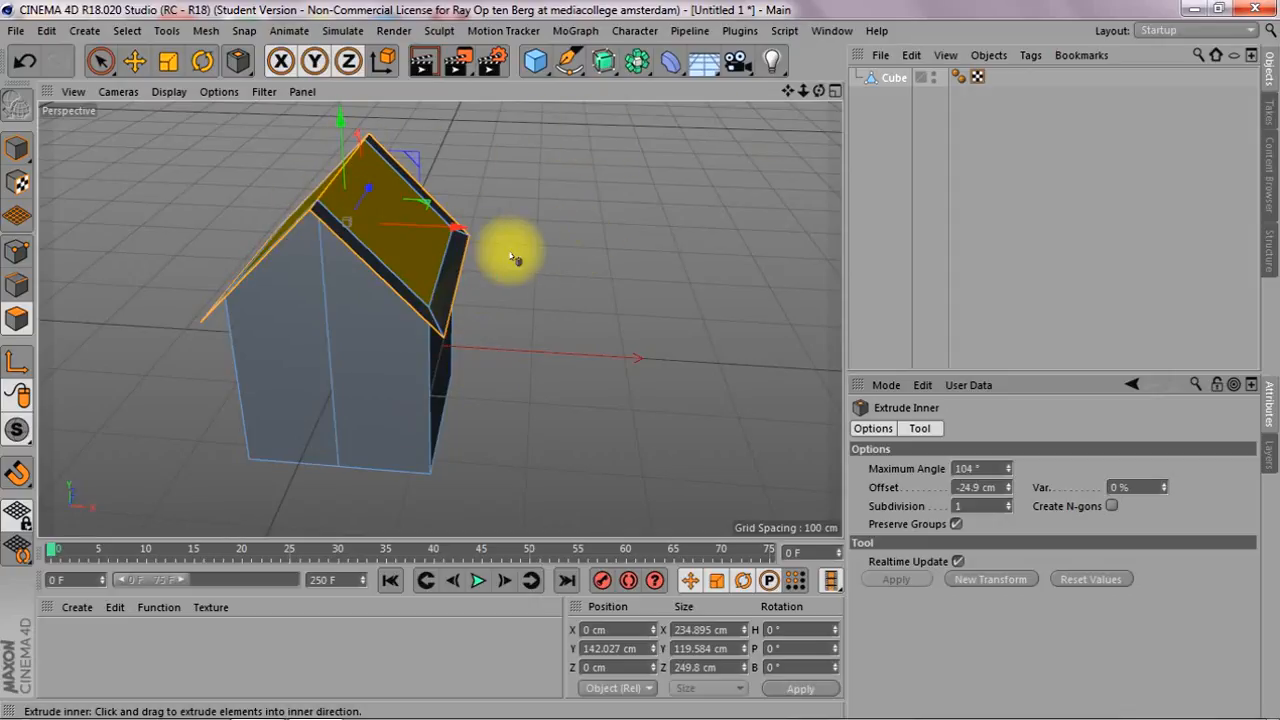
Extrude the two roof polygons by about 25.4 cm with a maximum angle of 110° to thicken the roof
left_click_drag(819, 91, 788, 91)
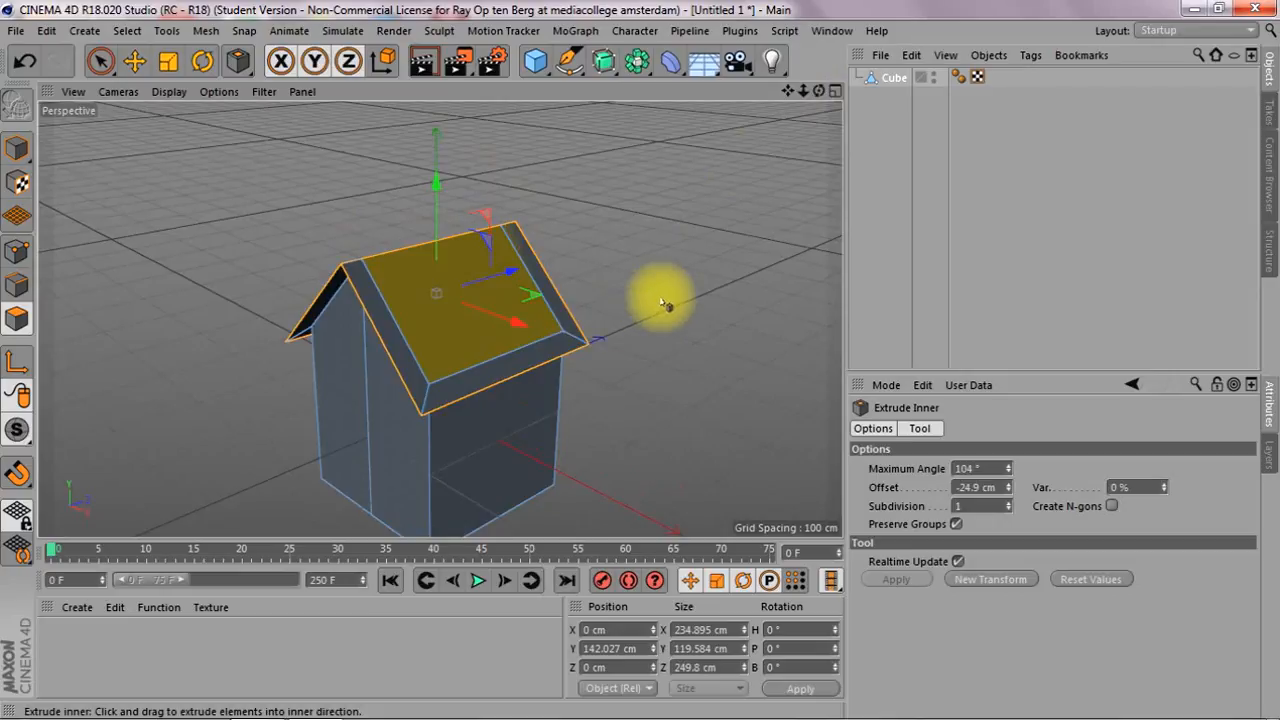
key("d")
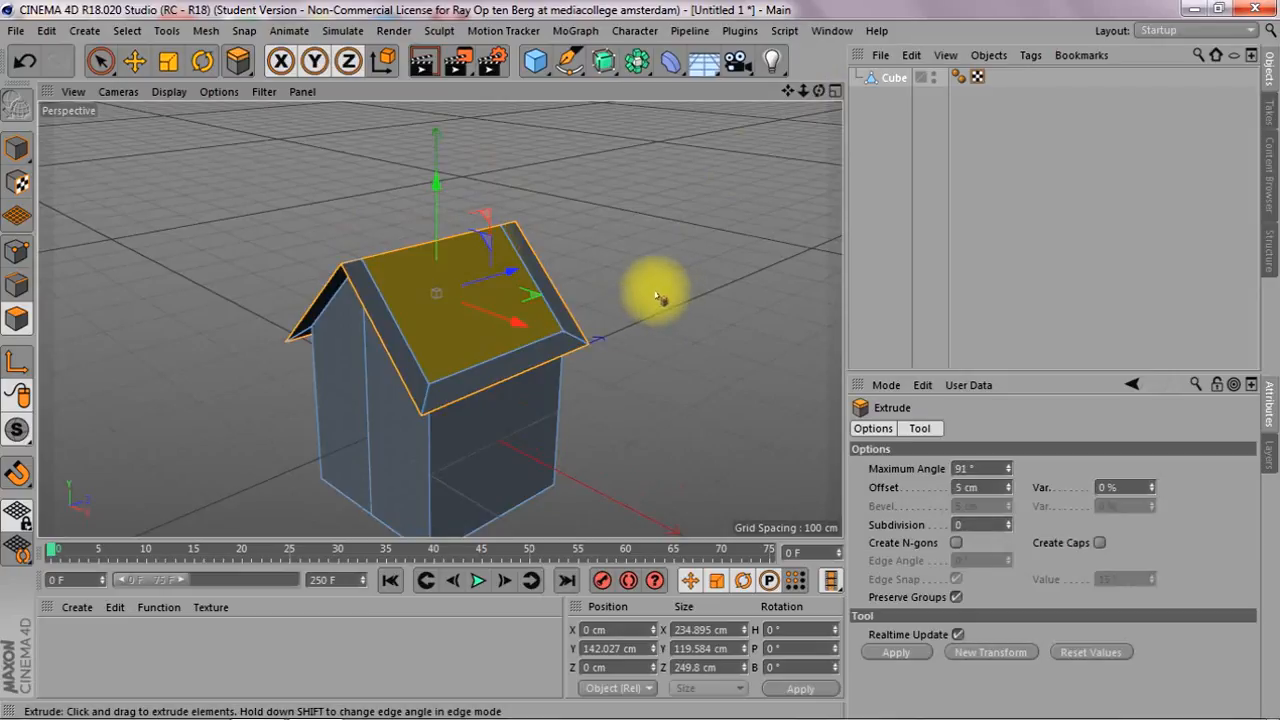
left_click_drag(617, 289, 691, 289)
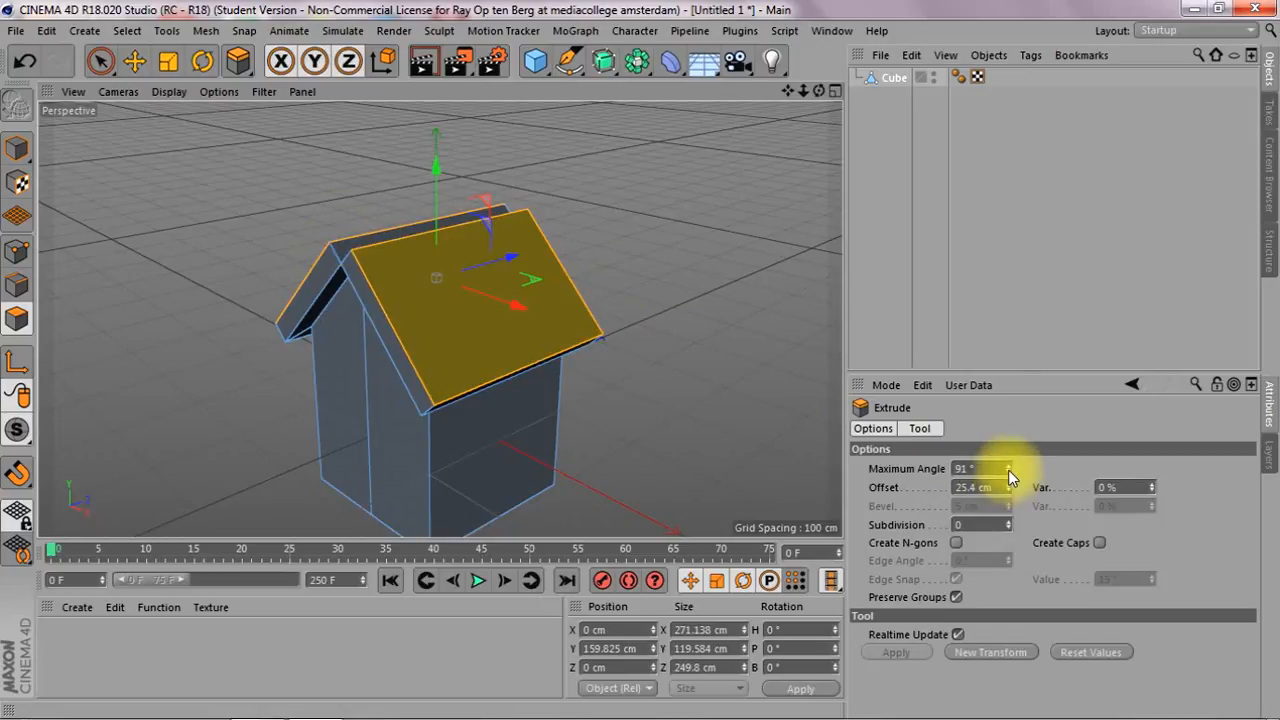
left_click_drag(1008, 468, 1008, 455)
left_click(958, 543)
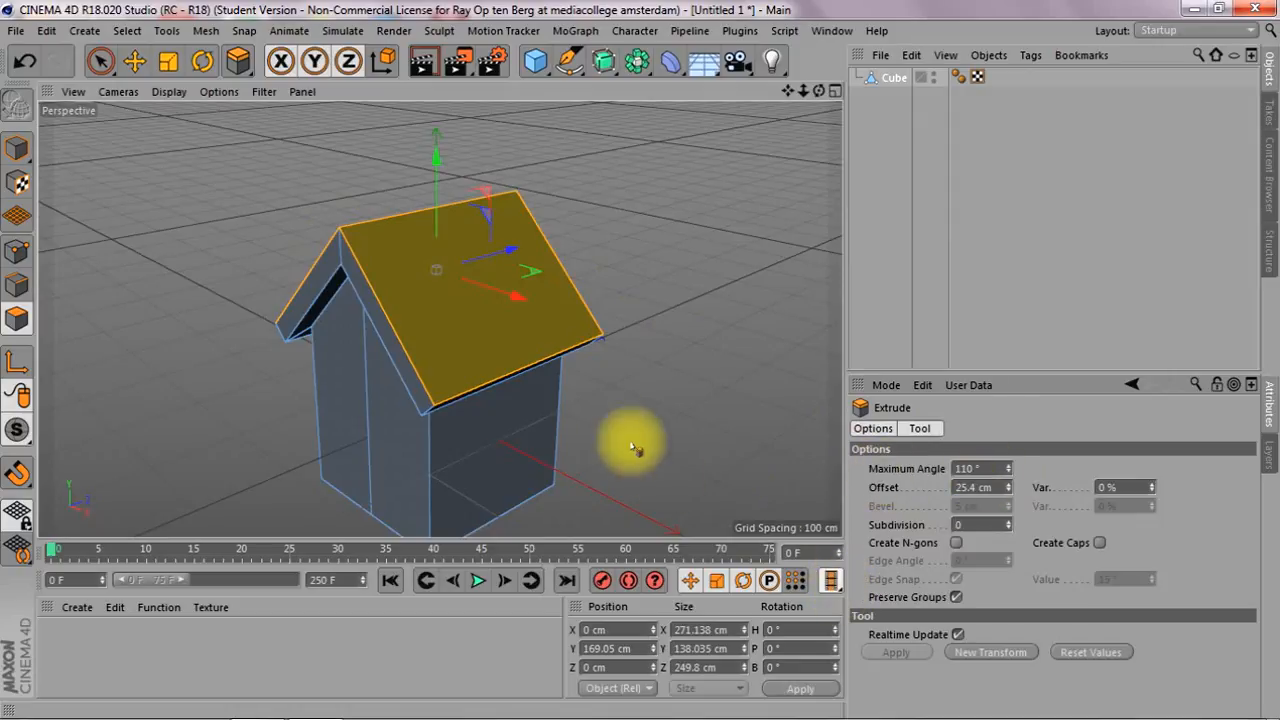
Select both halves of the front wall and inset them in the front view with Extrude Inner by about 75 cm
left_click_drag(819, 91, 817, 36)
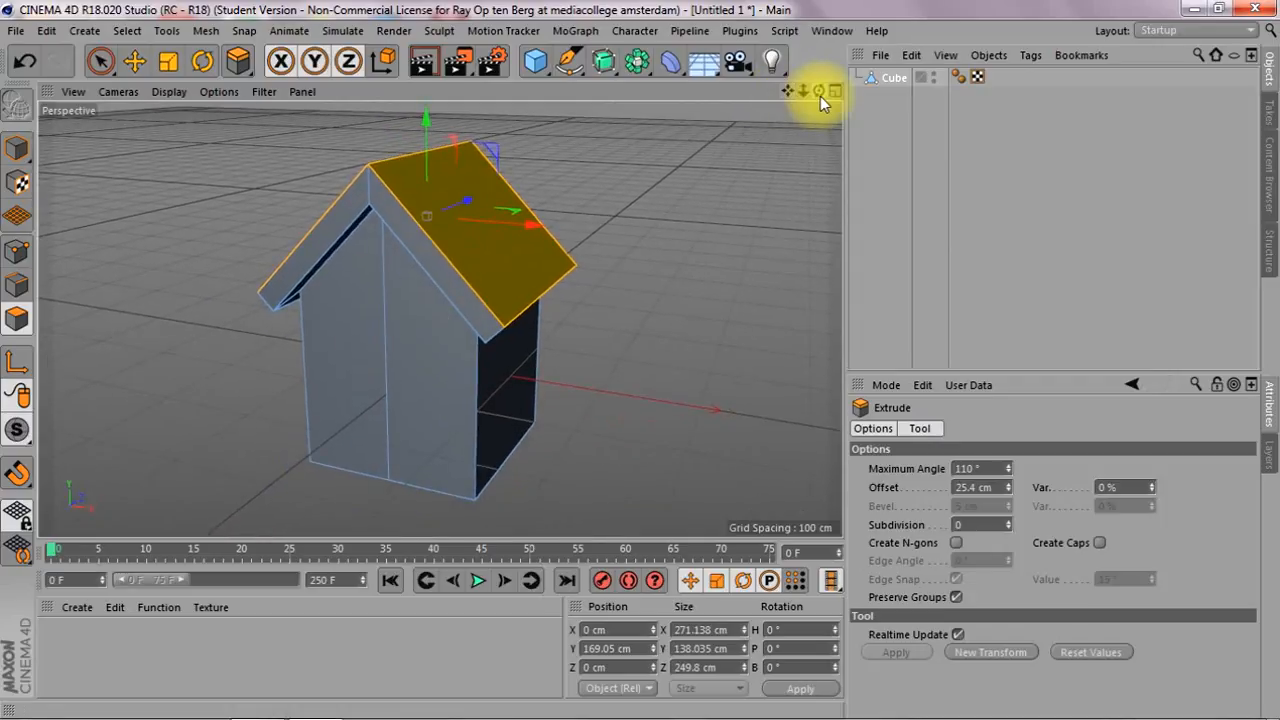
left_click(100, 61)
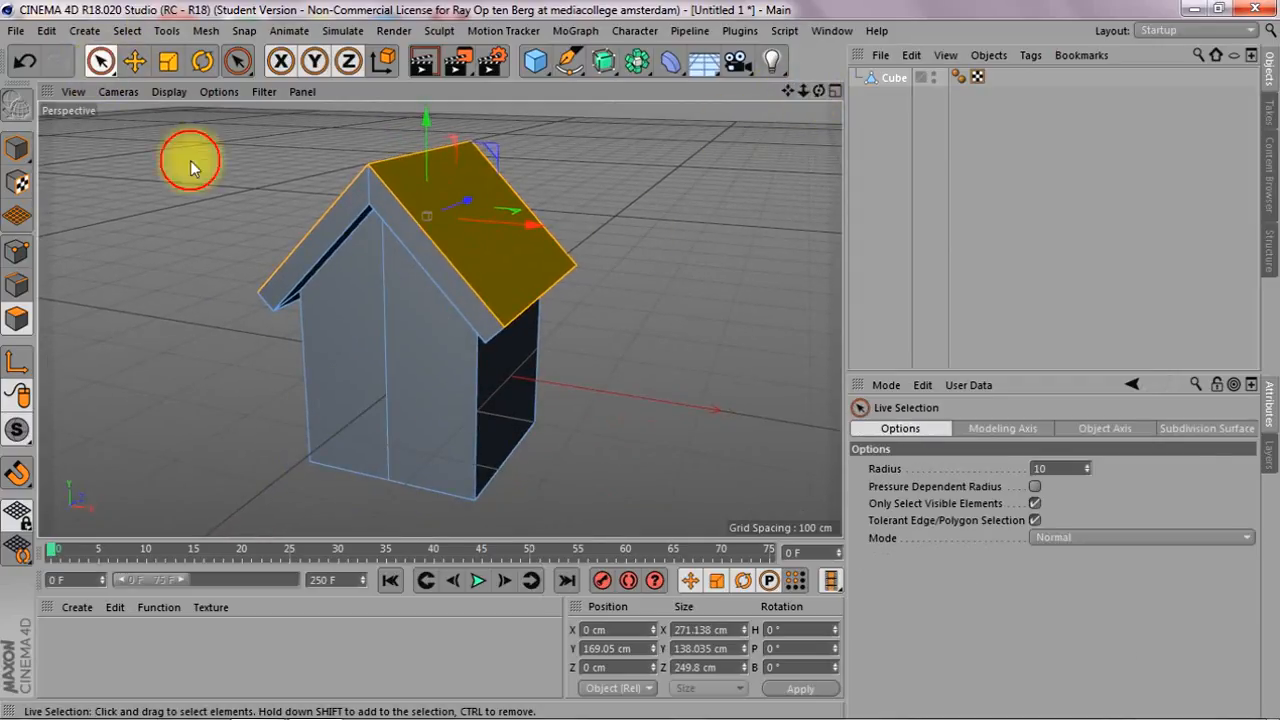
left_click(389, 385)
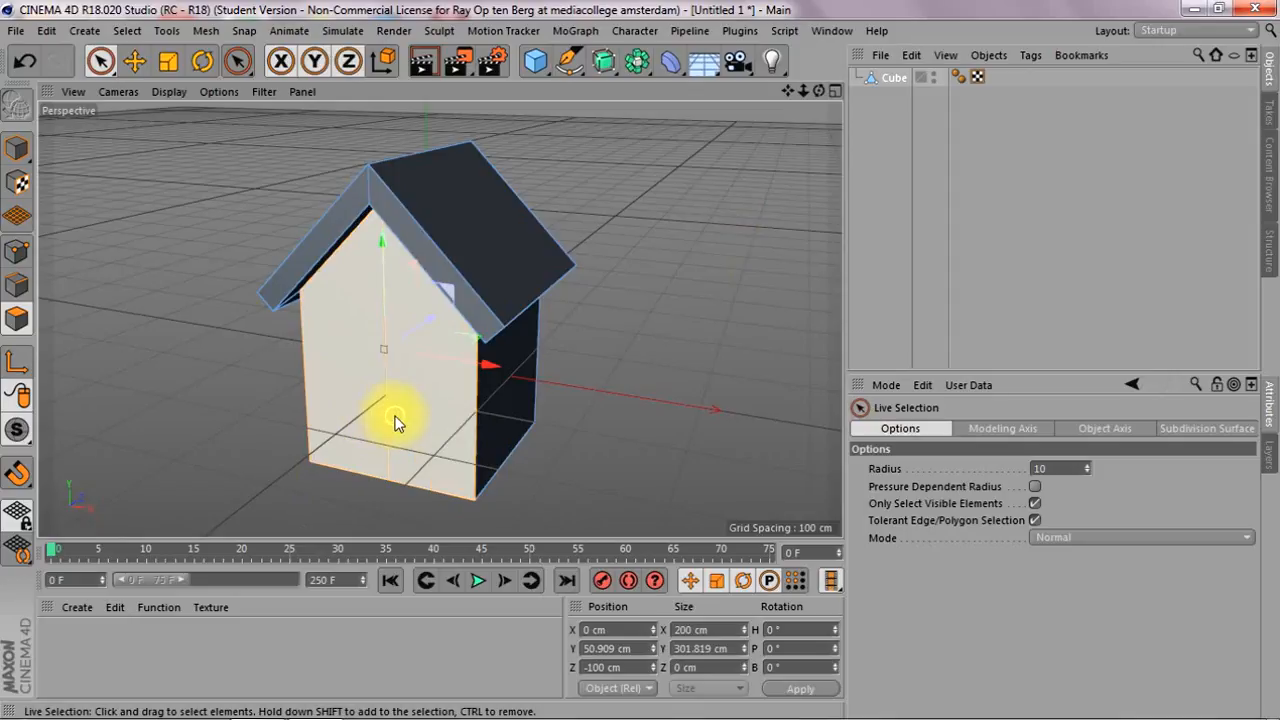
key("F4")
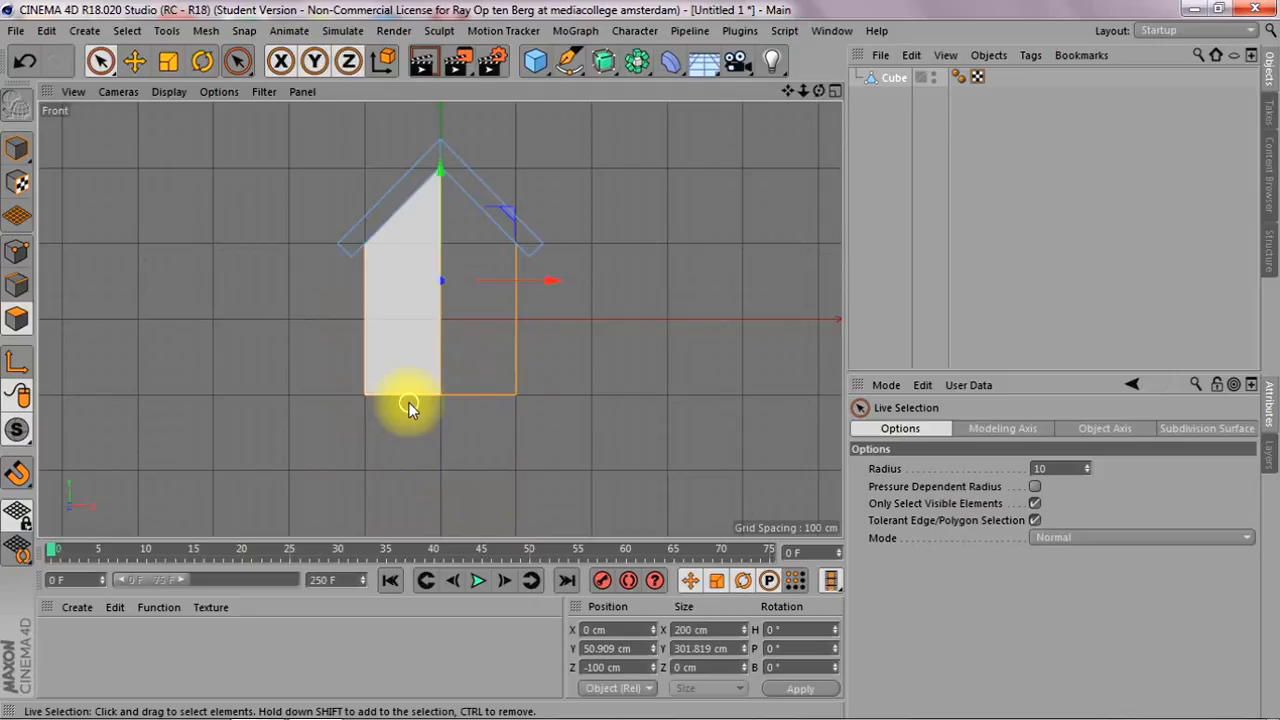
scroll(477, 408, "up", 3)
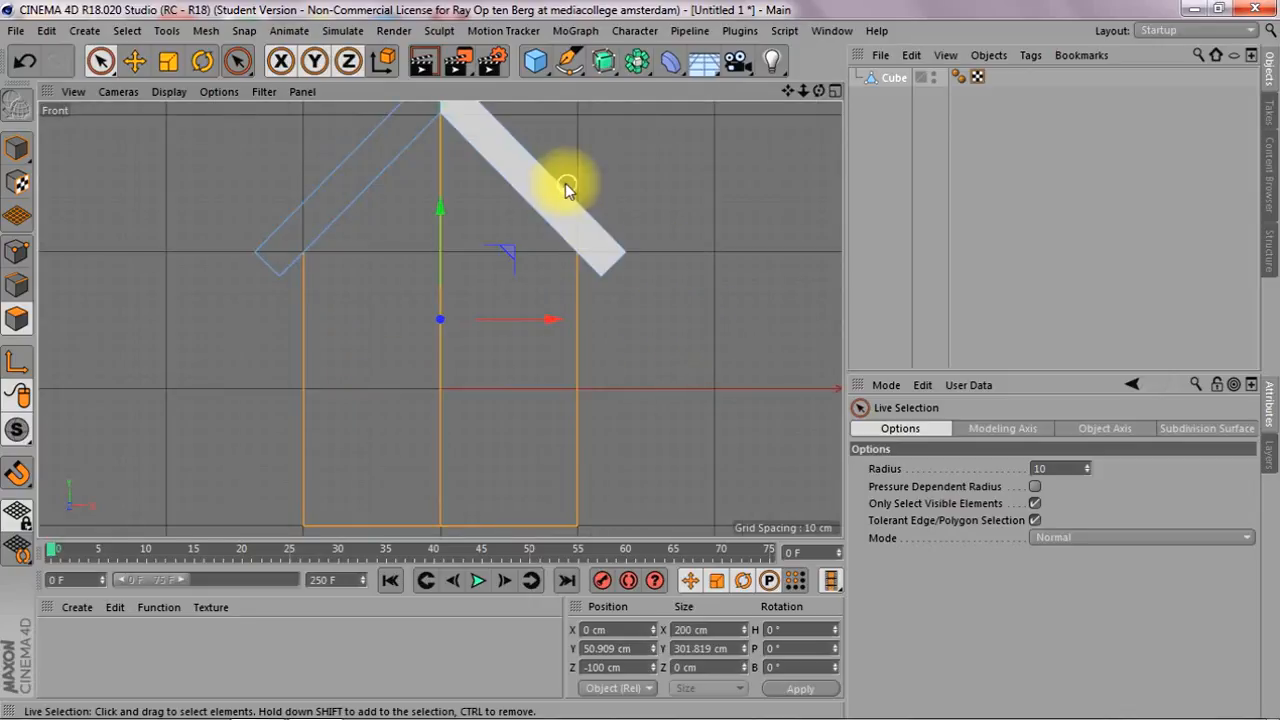
key("i")
left_click_drag(760, 366, 684, 345)
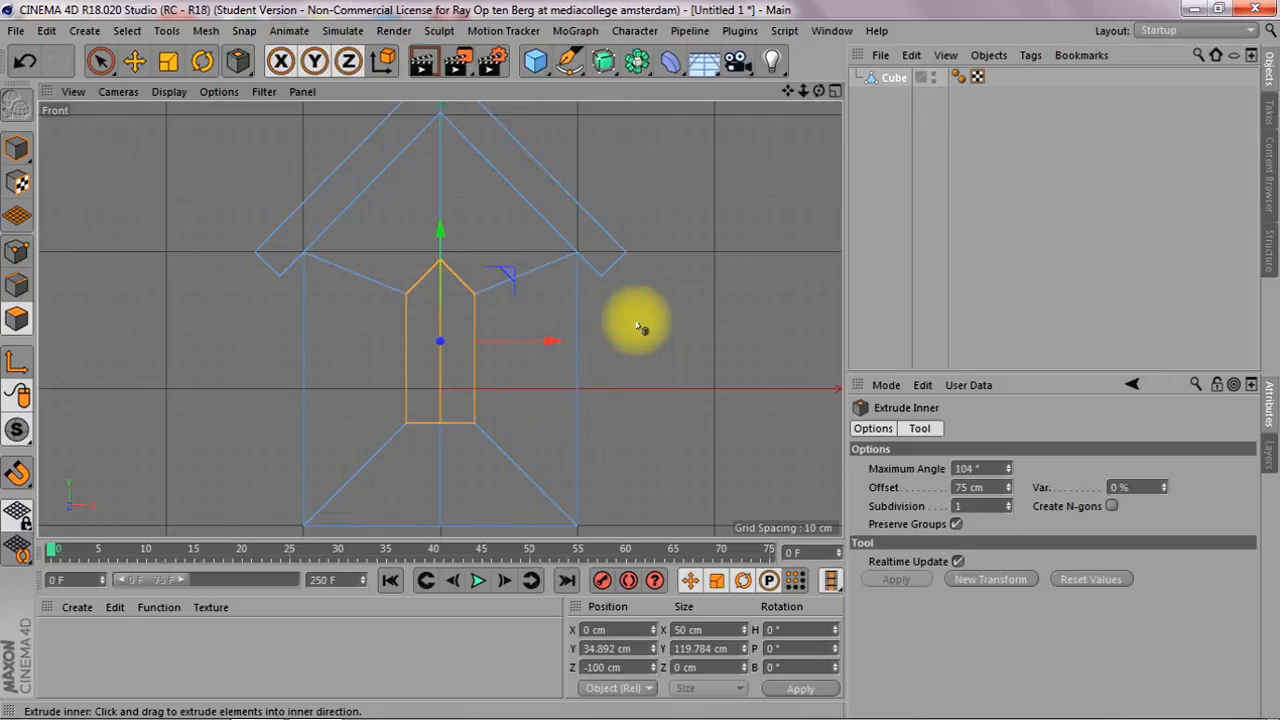
Make a horizontal Plane Cut through the house at a height of about 44 cm, using Cut All, Local plane mode and the XZ plane
key("k")
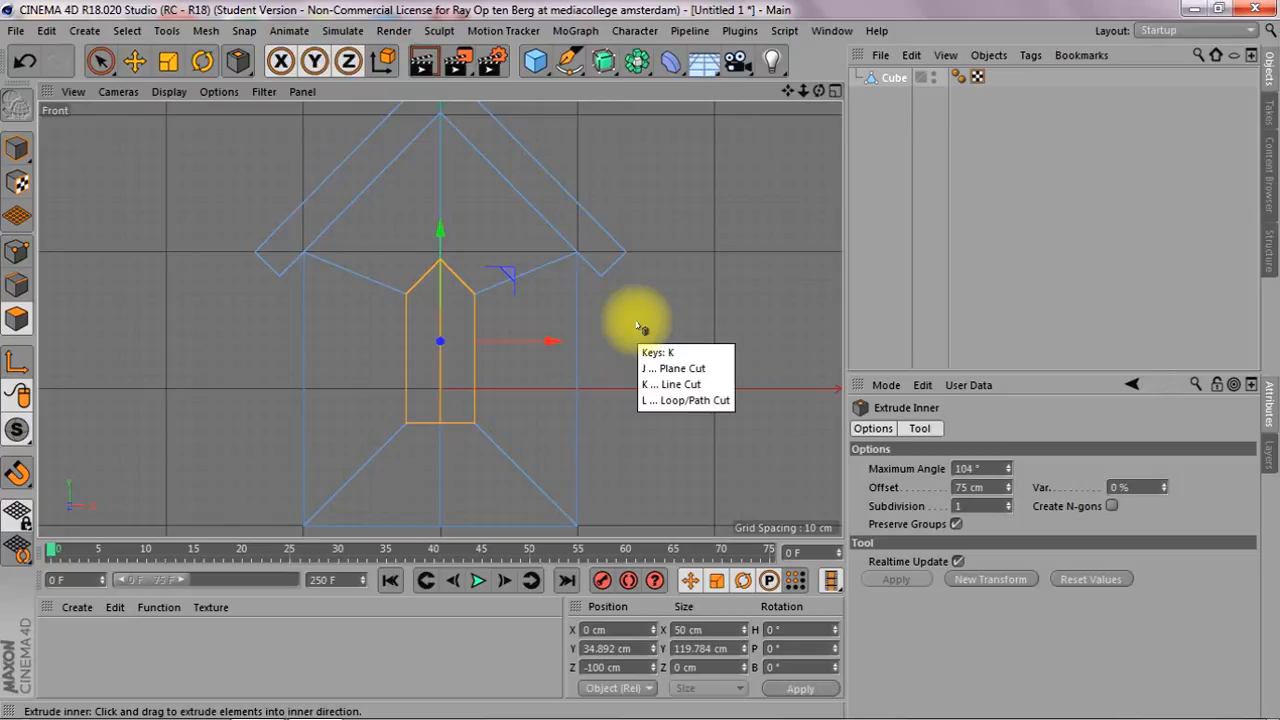
key("j")
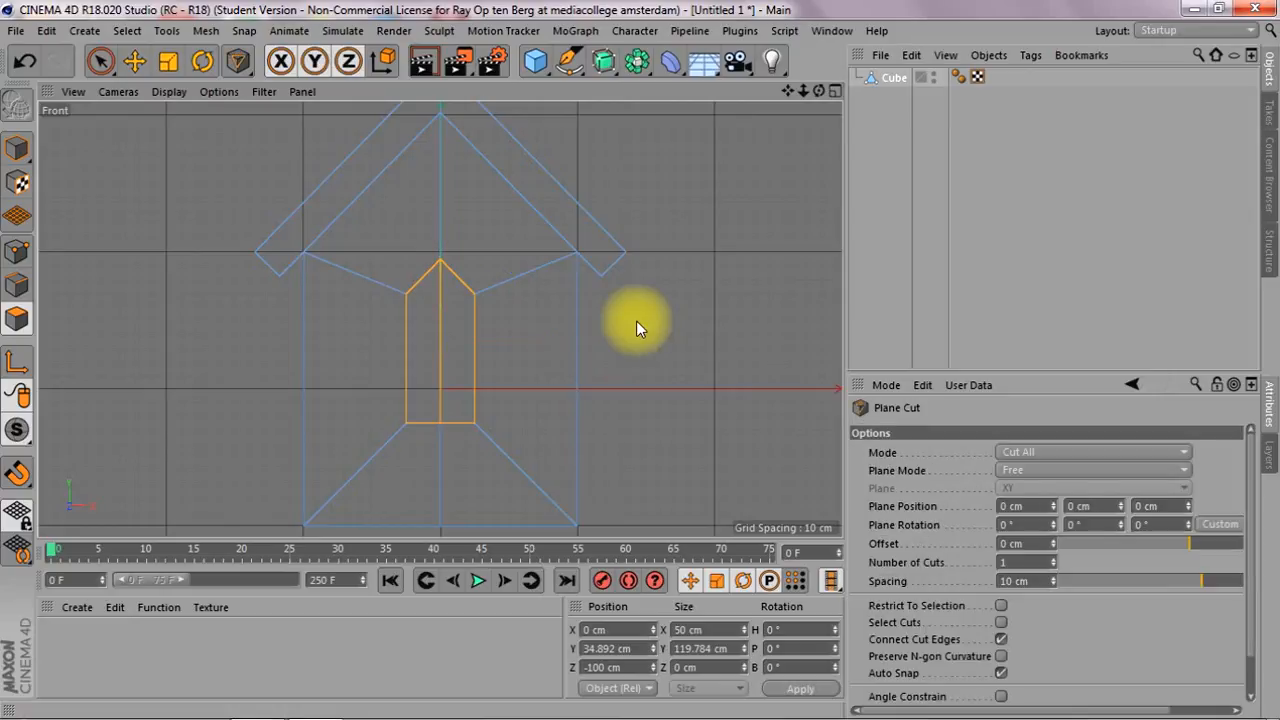
left_click(1049, 452)
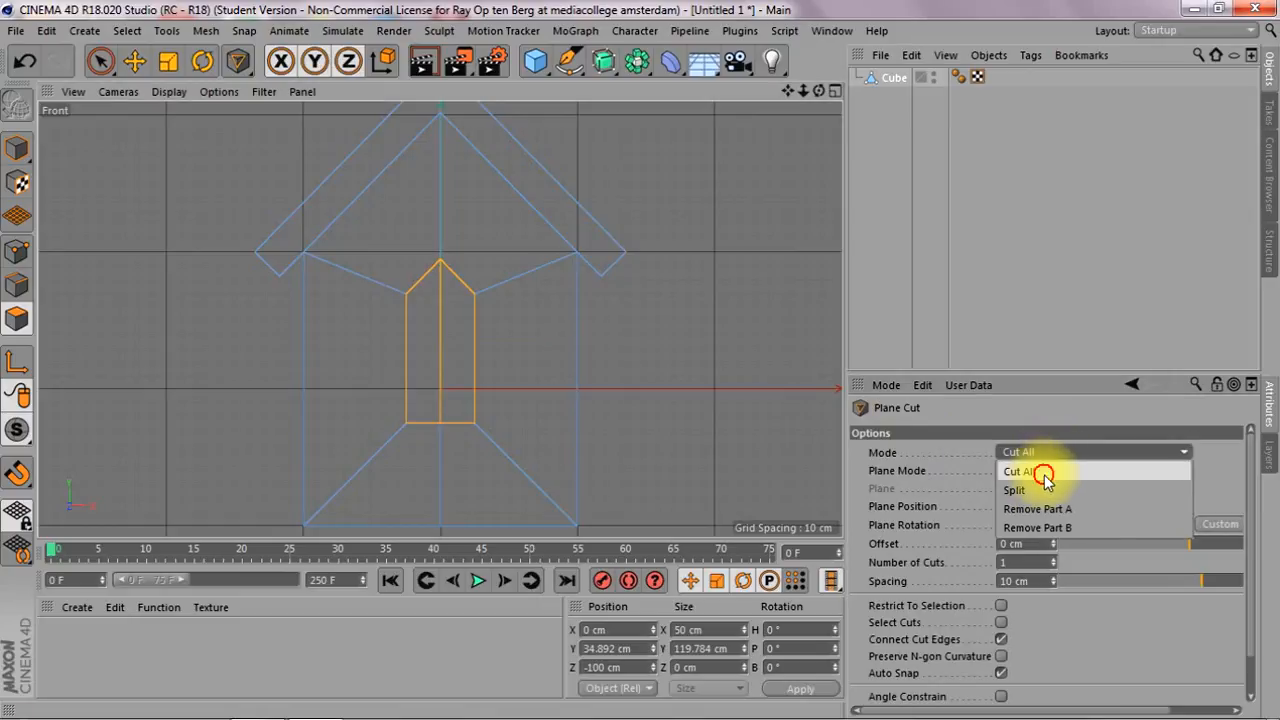
left_click(1044, 472)
left_click(1045, 470)
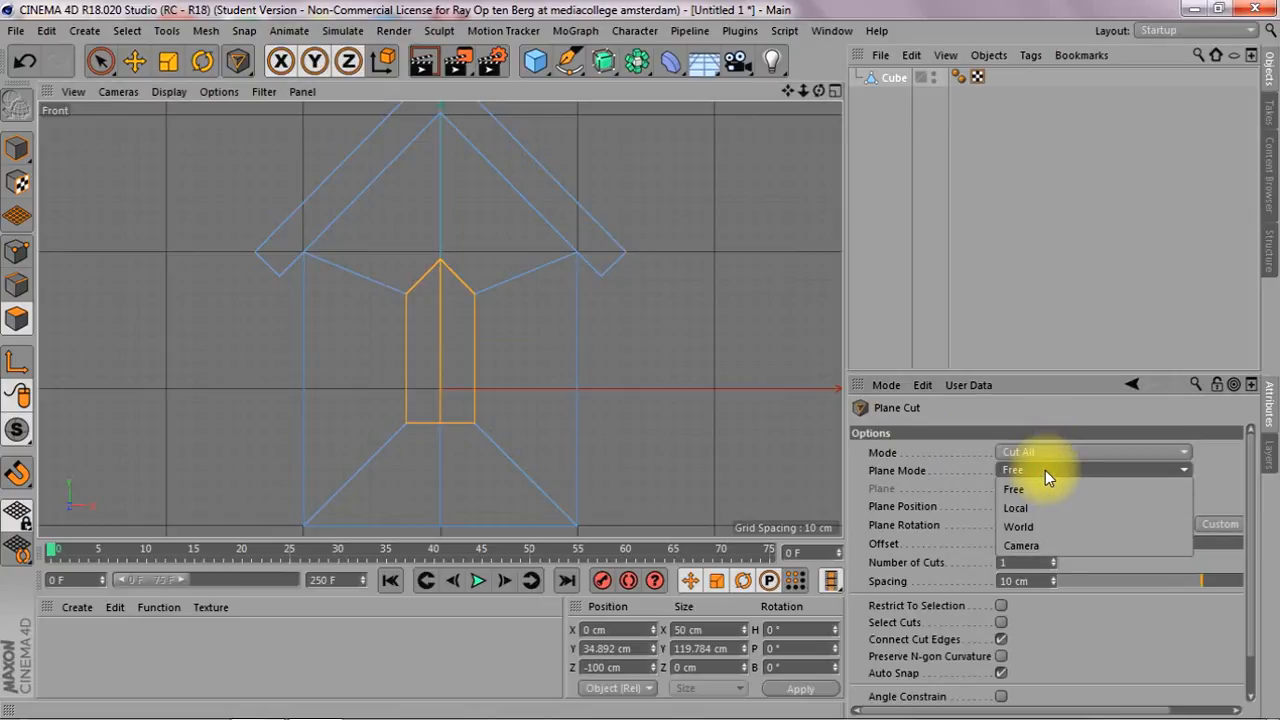
left_click(1029, 510)
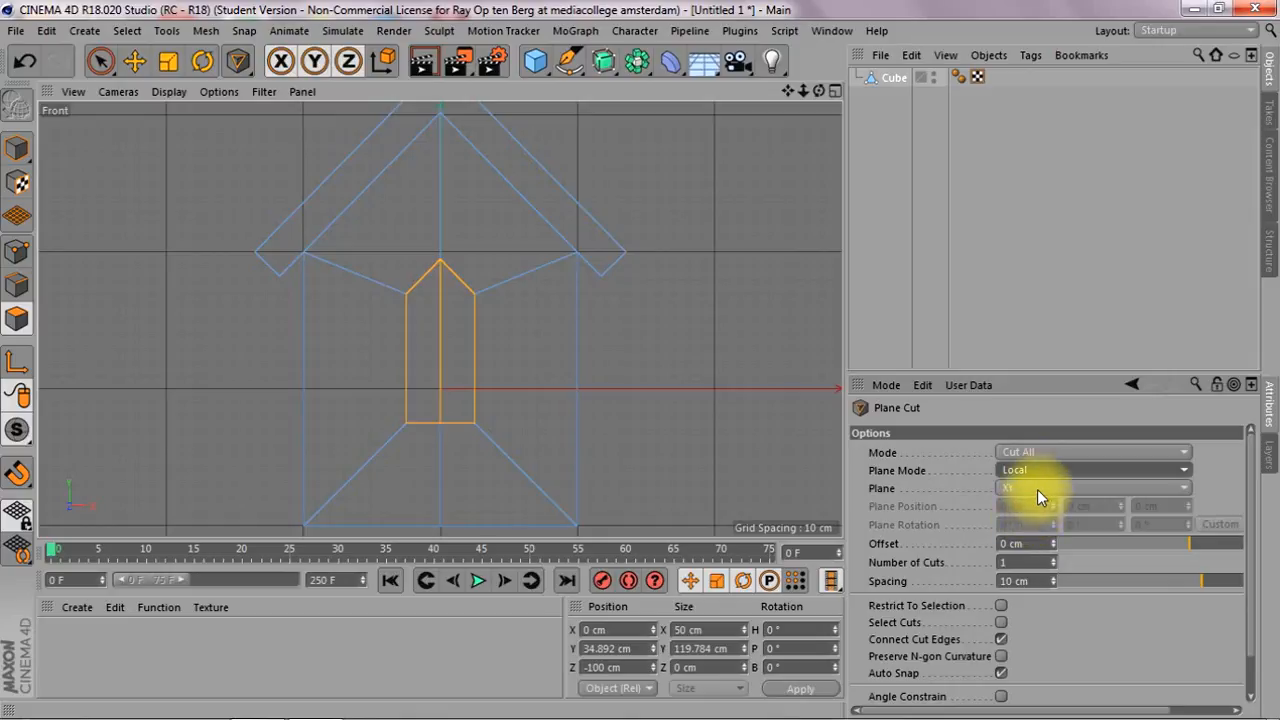
left_click(1037, 488)
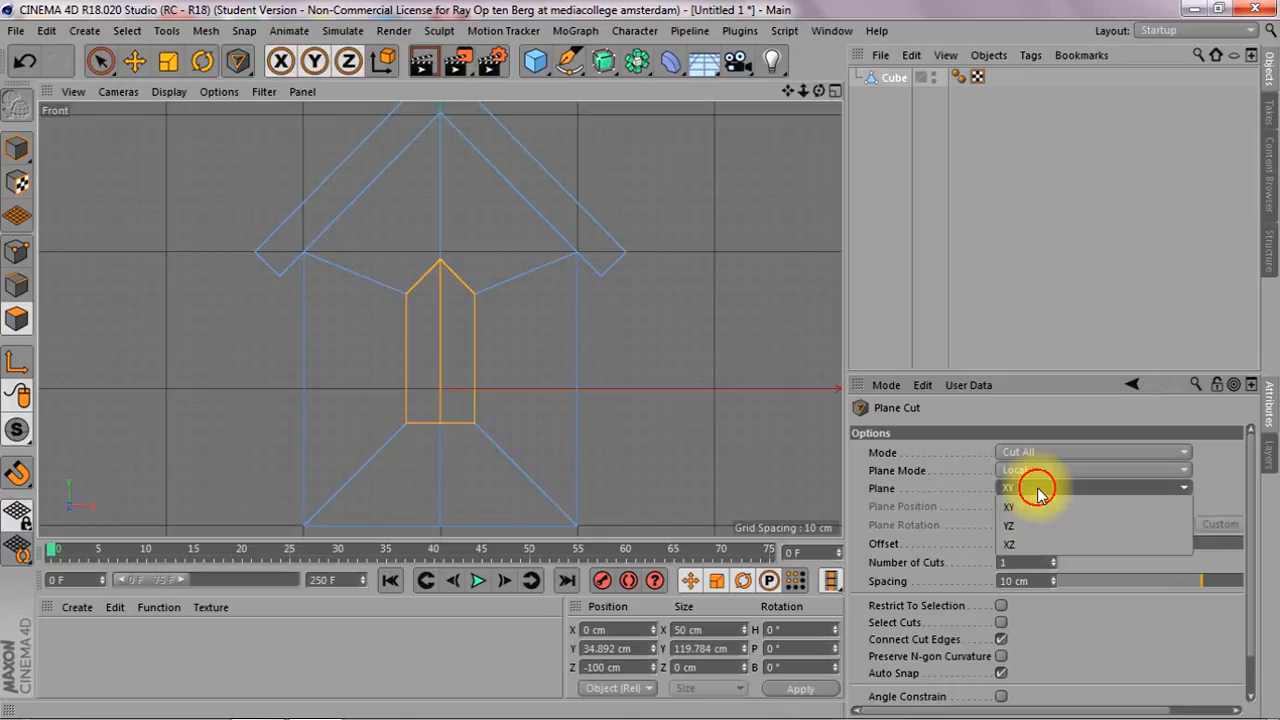
left_click(1040, 545)
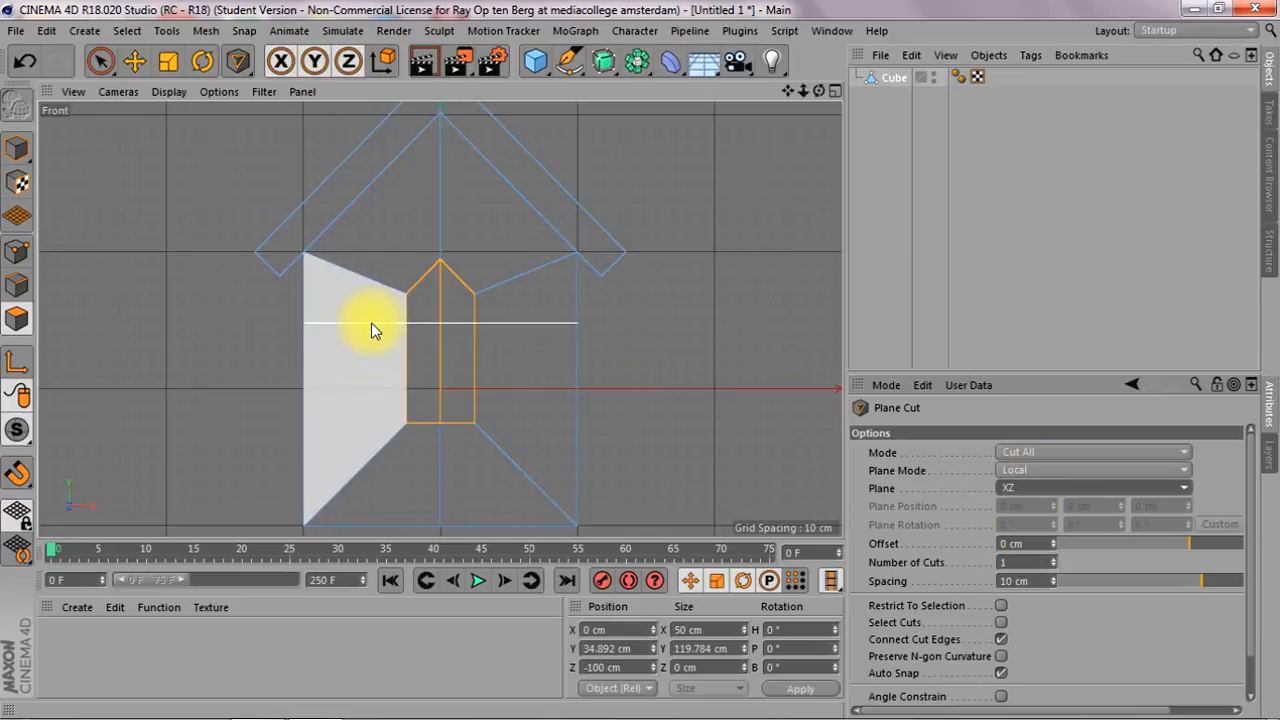
left_click(371, 329)
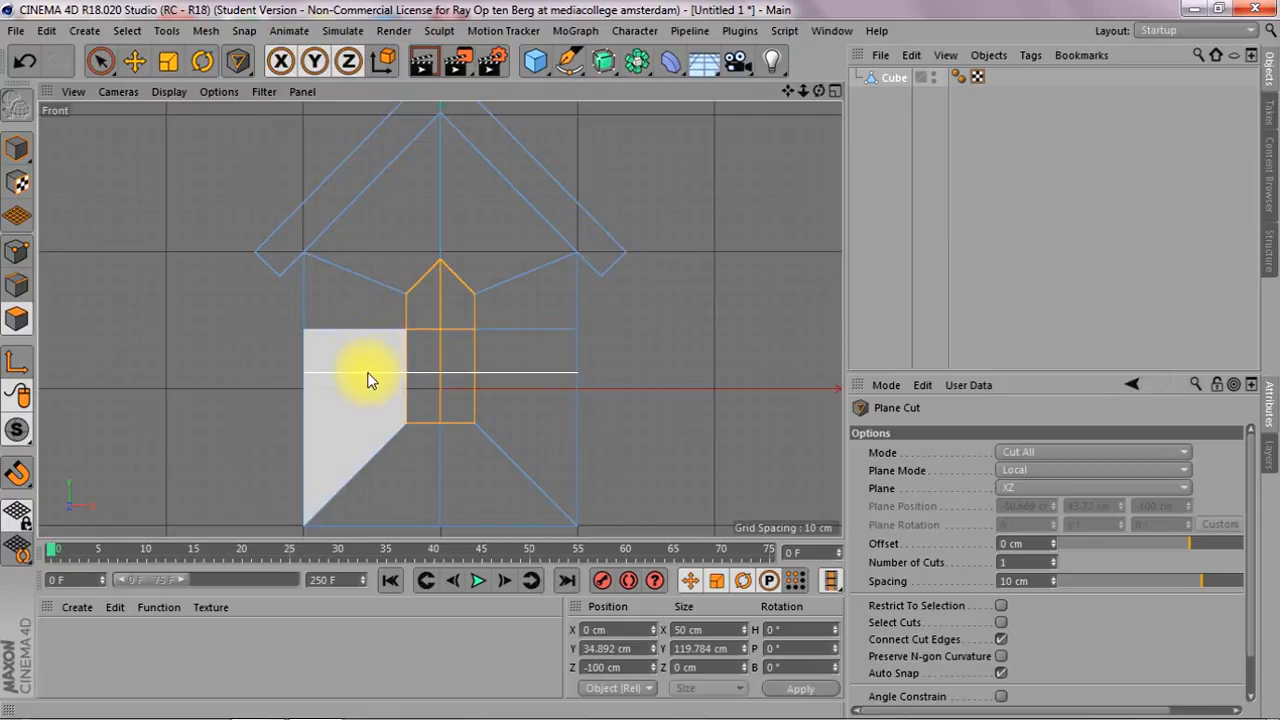
Make a second horizontal Plane Cut through the house at a height of about 12 cm
left_click(383, 372)
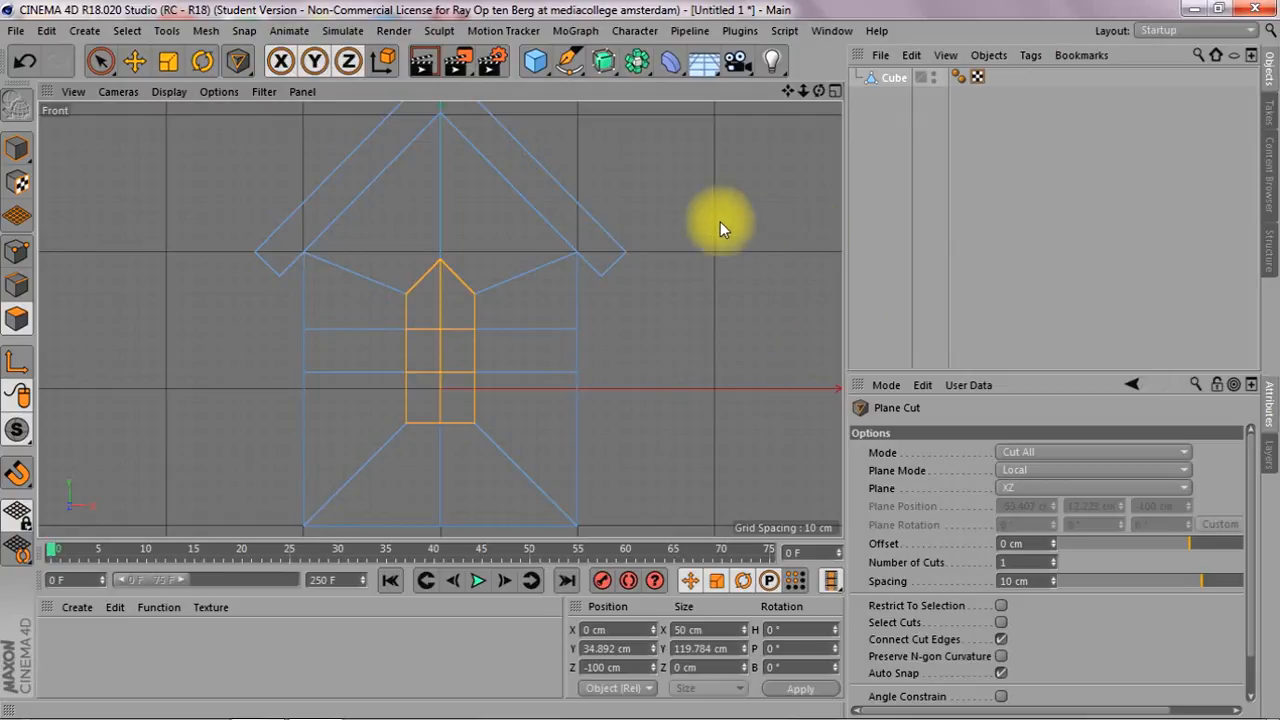
Add a circle spline, scale it to a radius of about 23 cm and raise it about 27 cm over the front opening
left_click_drag(535, 62, 748, 121)
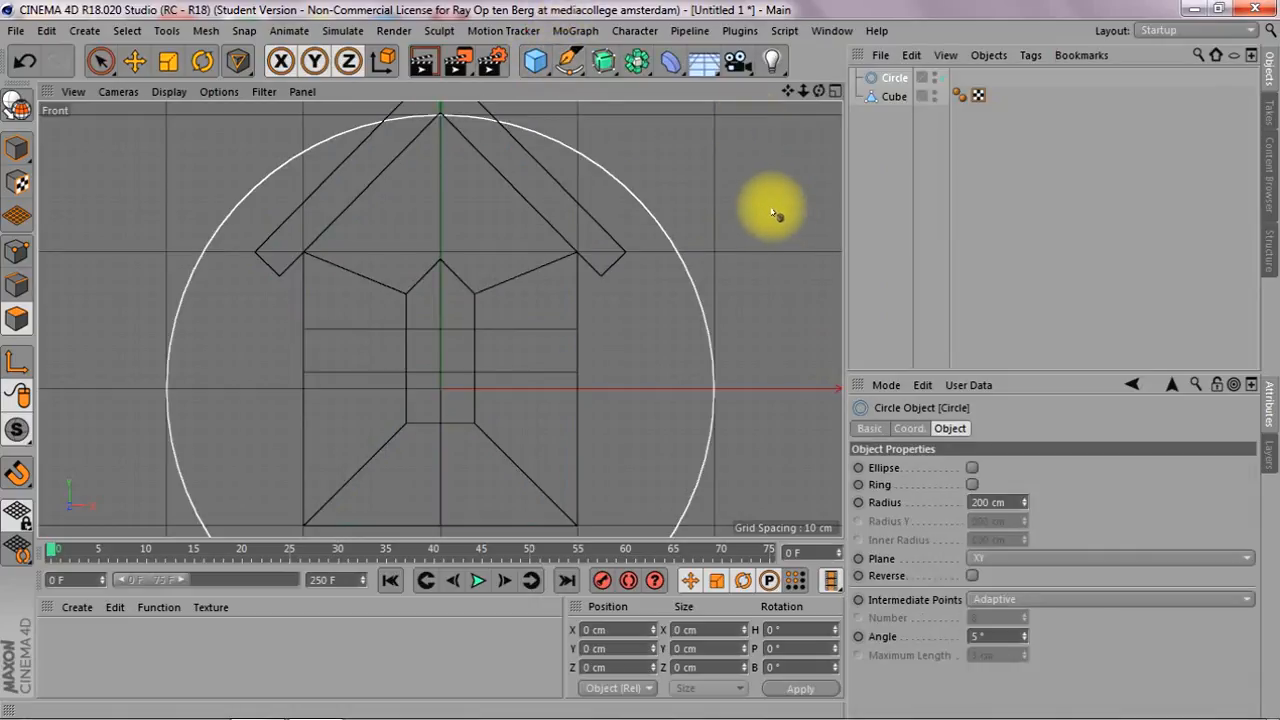
key("t")
left_click_drag(754, 172, 230, 475)
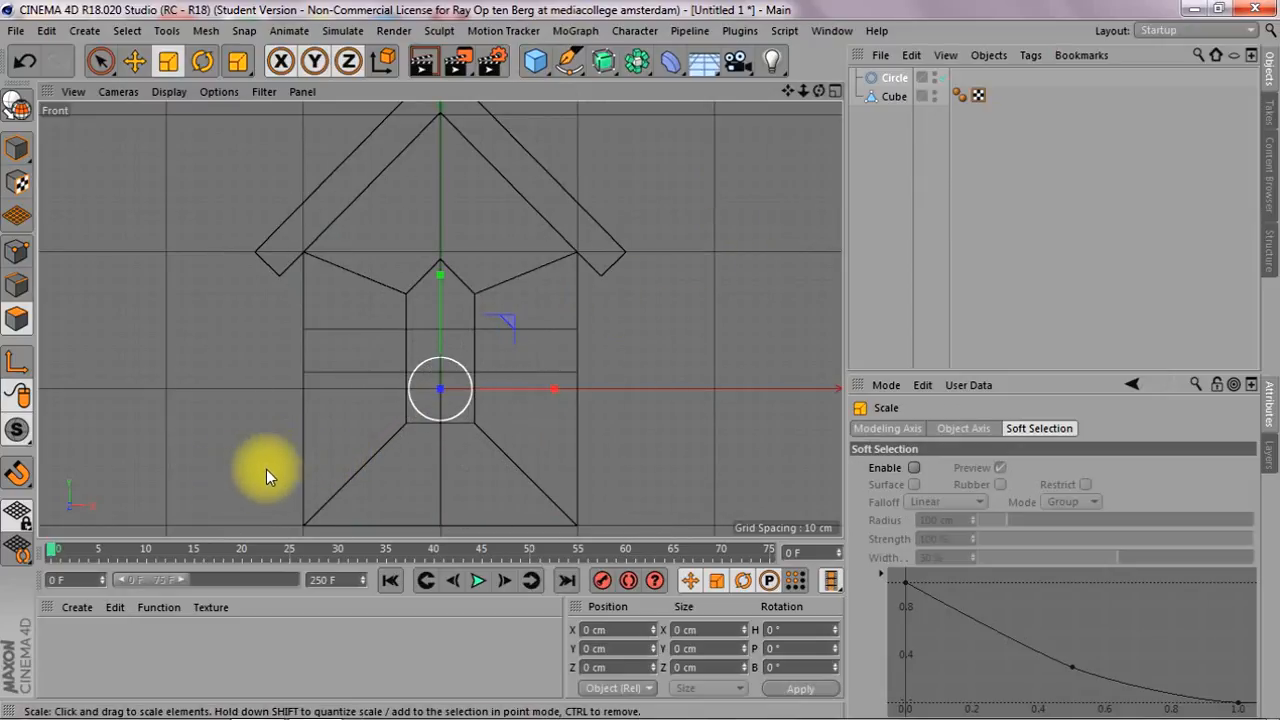
key("e")
left_click_drag(439, 275, 436, 238)
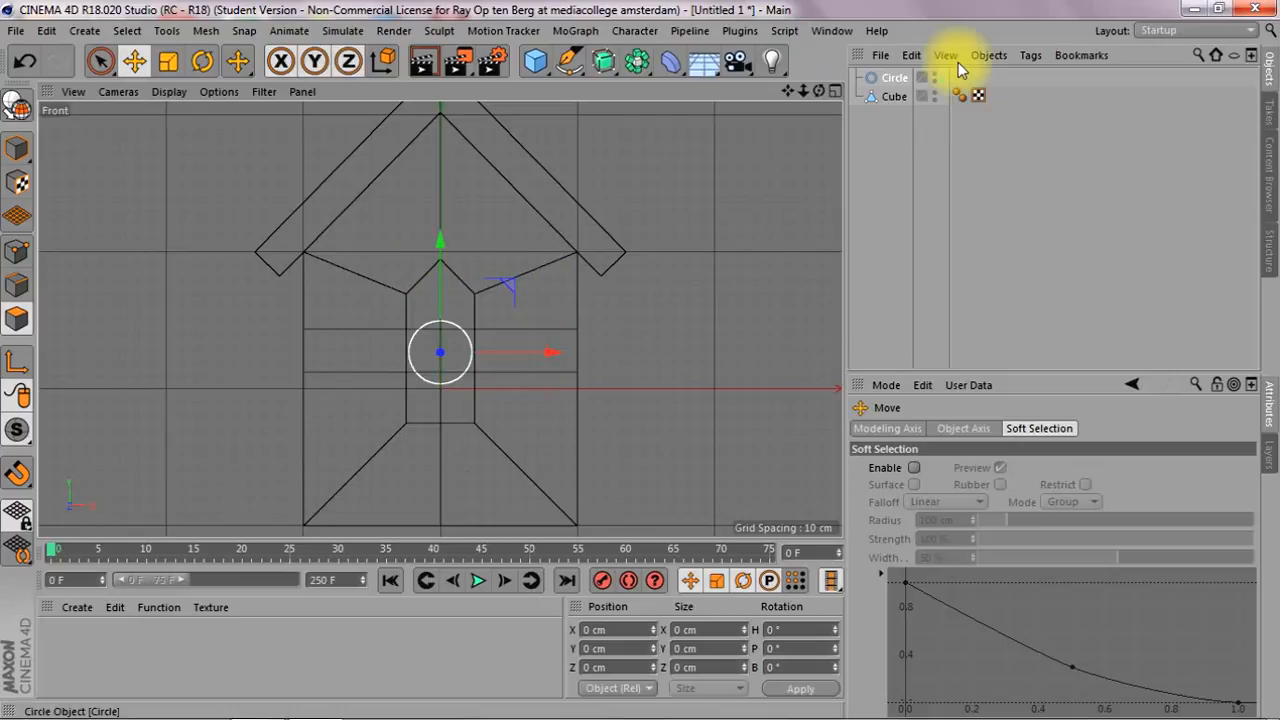
Scale the cube's two side points of the opening on the upper cut horizontally onto the circle, about 33.6 cm apart
left_click(889, 100)
left_click(889, 100)
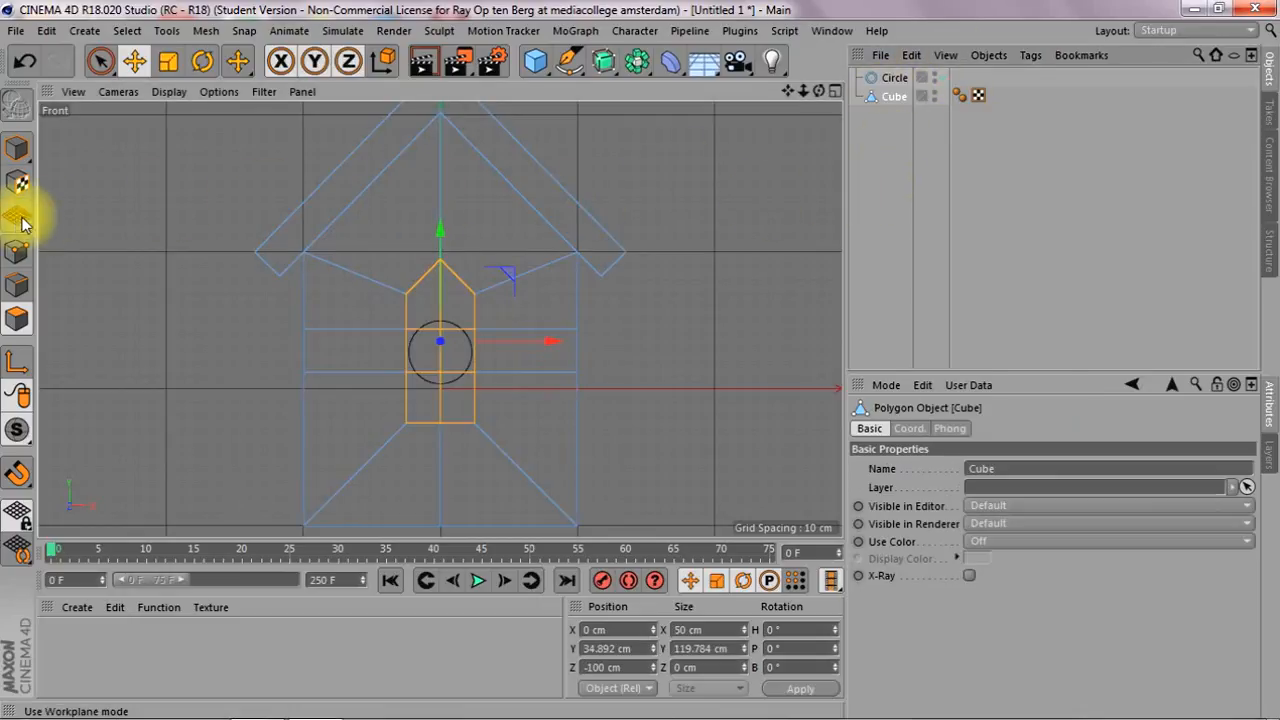
left_click(20, 253)
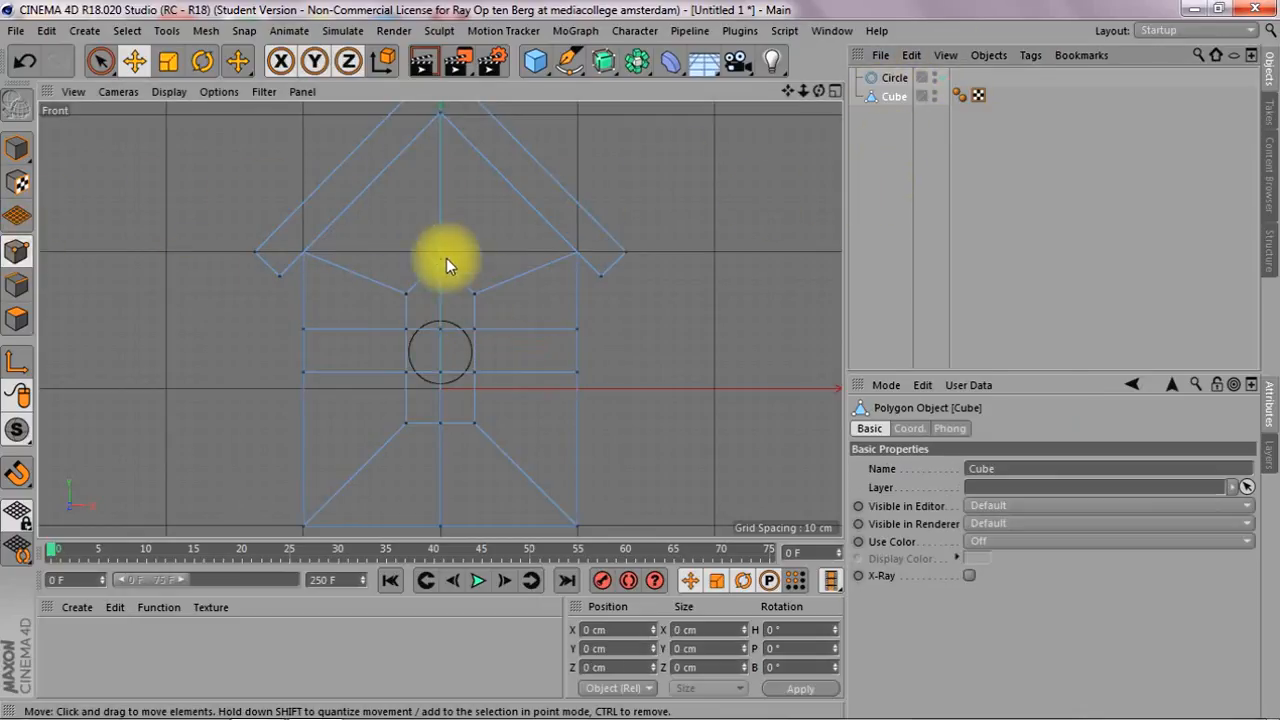
left_click(440, 329)
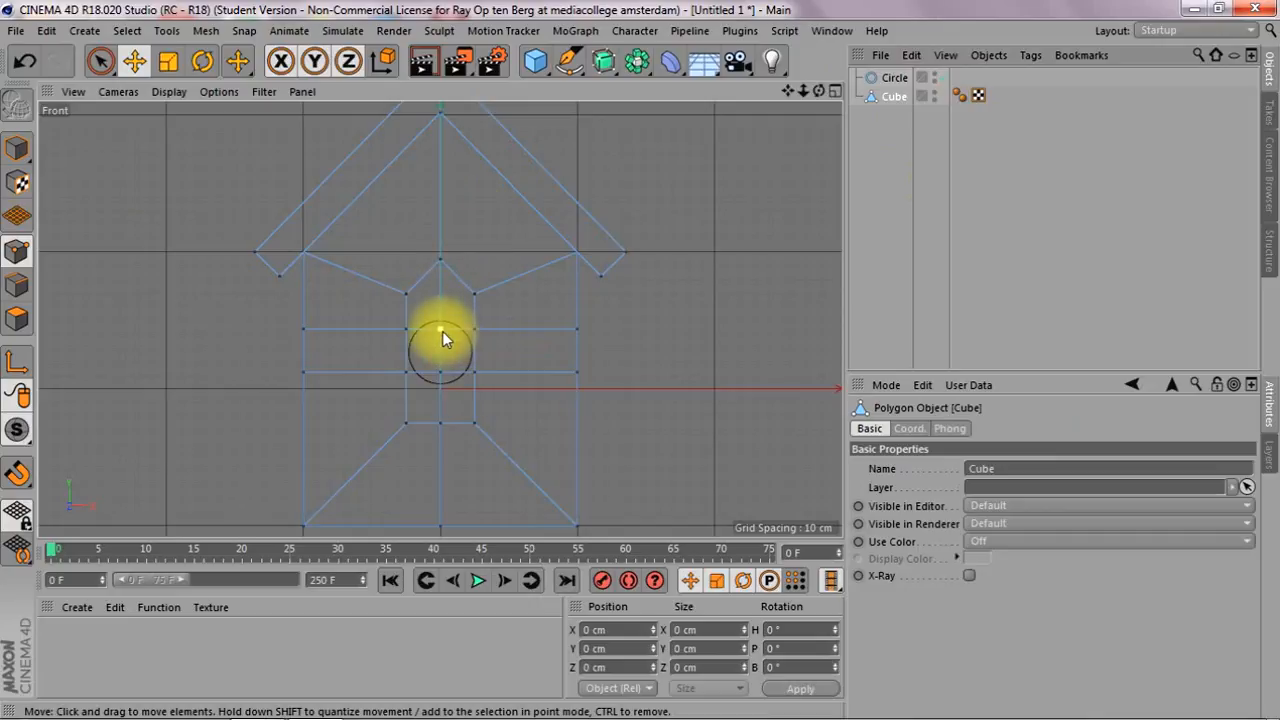
scroll(429, 370, "up", 5)
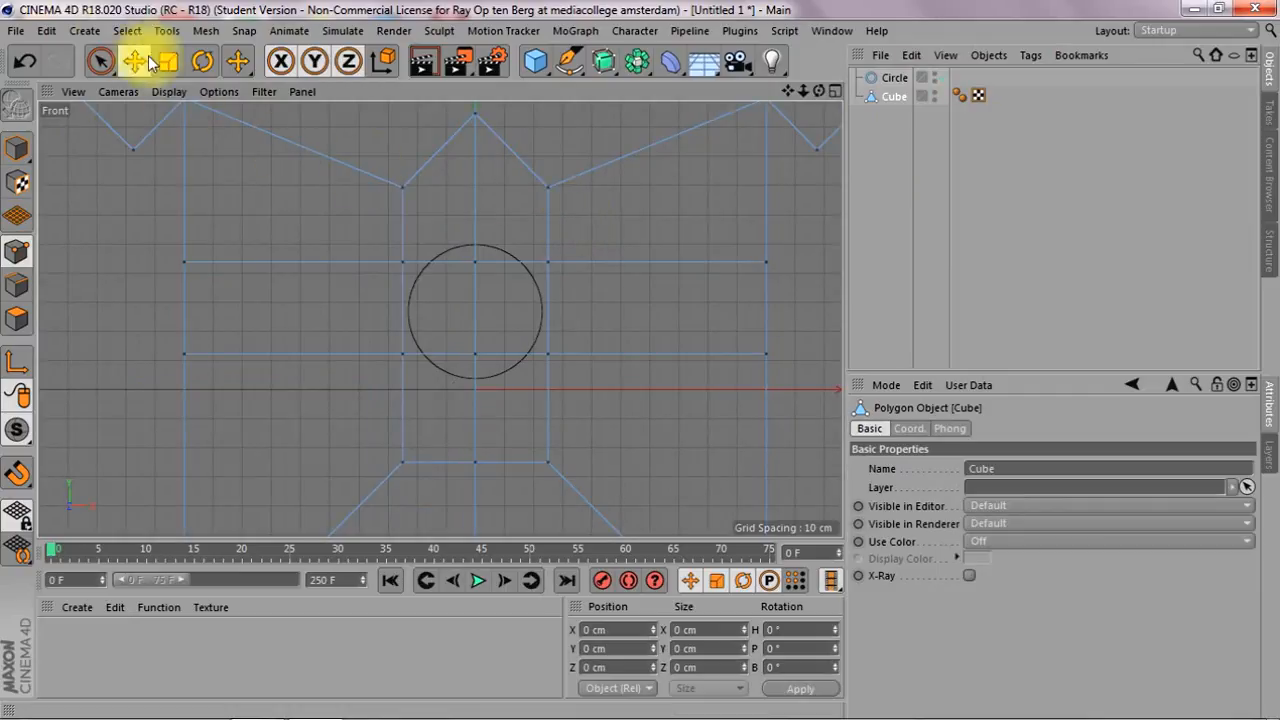
left_click(100, 61)
left_click(398, 263)
left_click(550, 259, "shift")
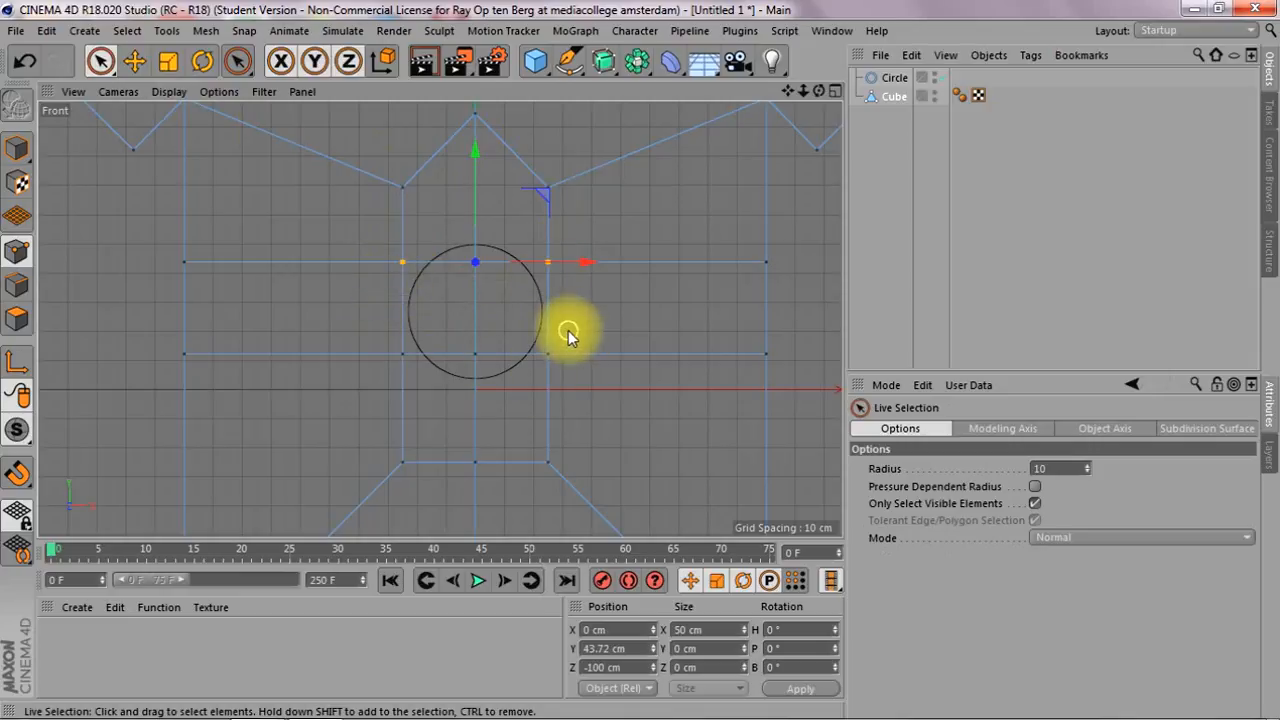
key("t")
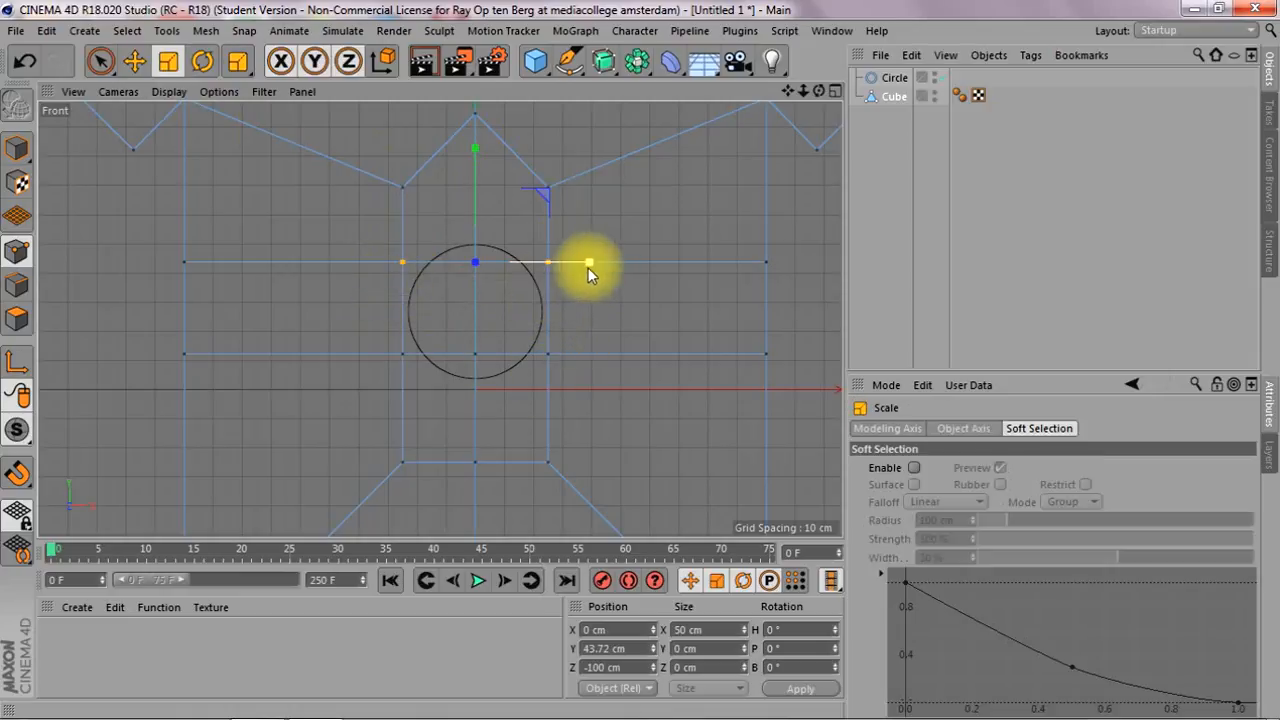
left_click_drag(594, 265, 556, 278)
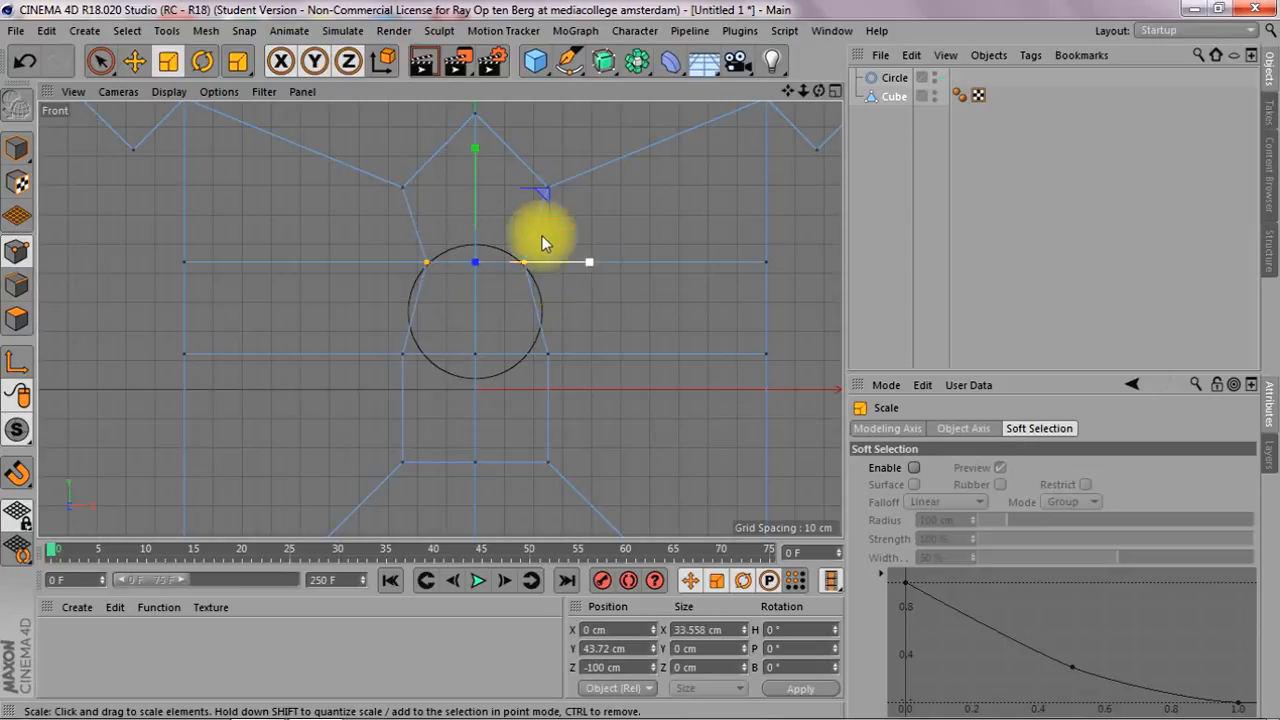
Scale the opening's two upper corner points to about 17 cm apart and lower them and the peak point onto the circle
left_click(100, 61)
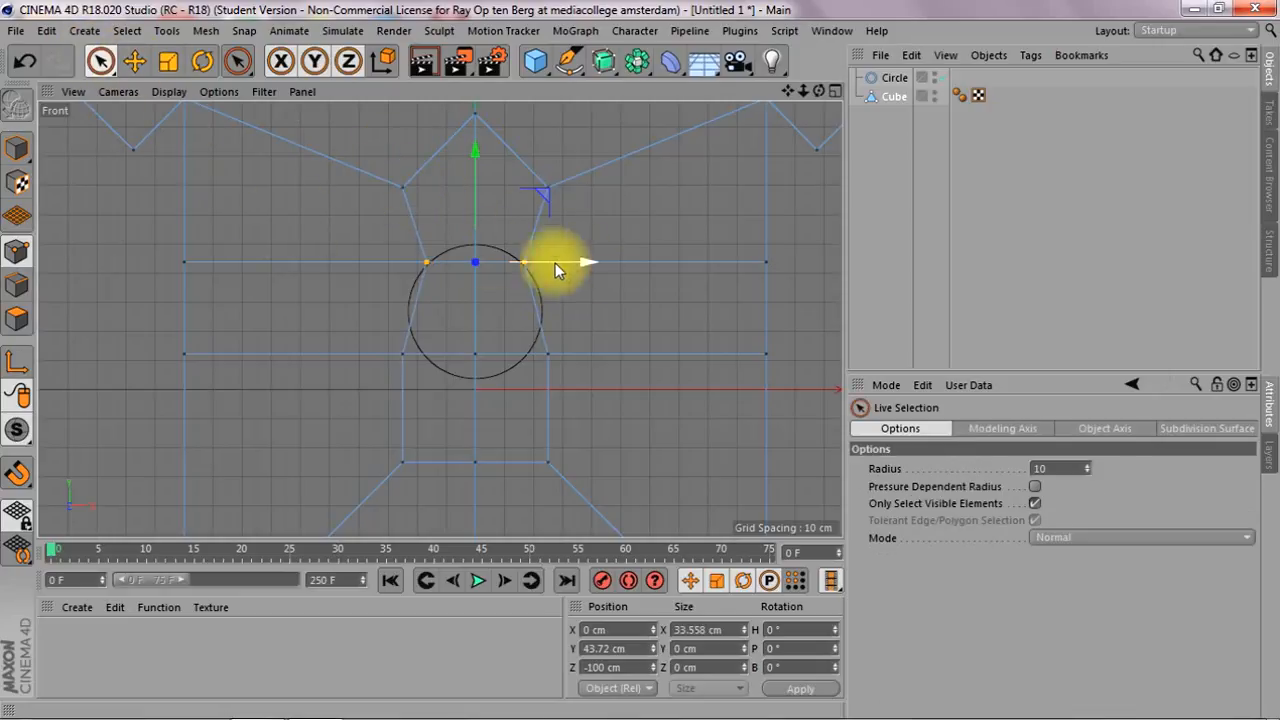
left_click(408, 190)
left_click(550, 188, "shift")
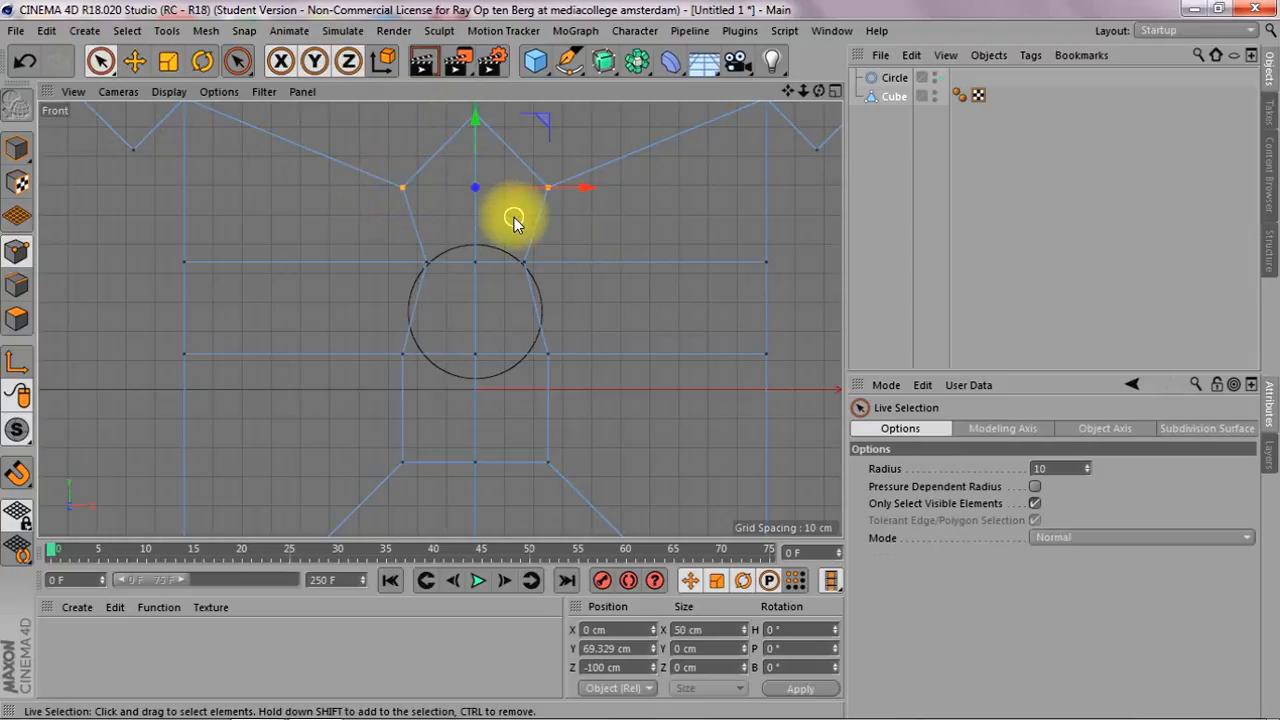
key("t")
left_click_drag(578, 230, 472, 241)
key("e")
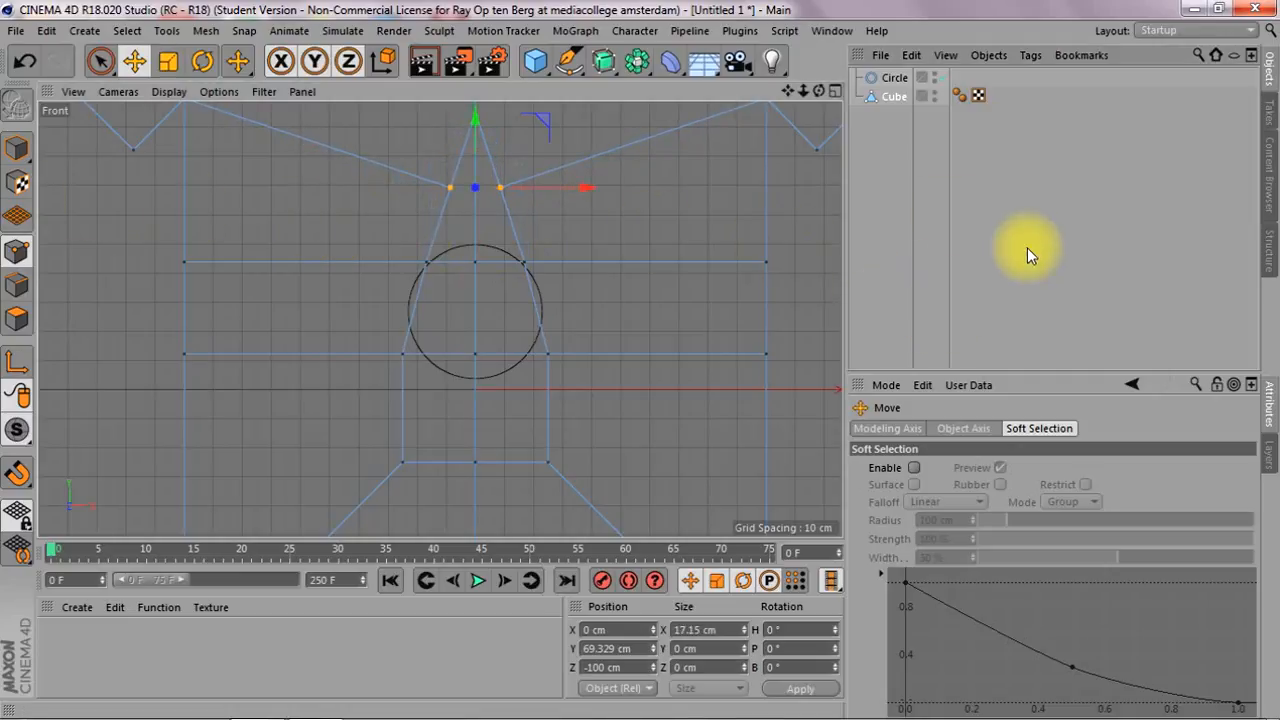
left_click_drag(475, 111, 479, 178)
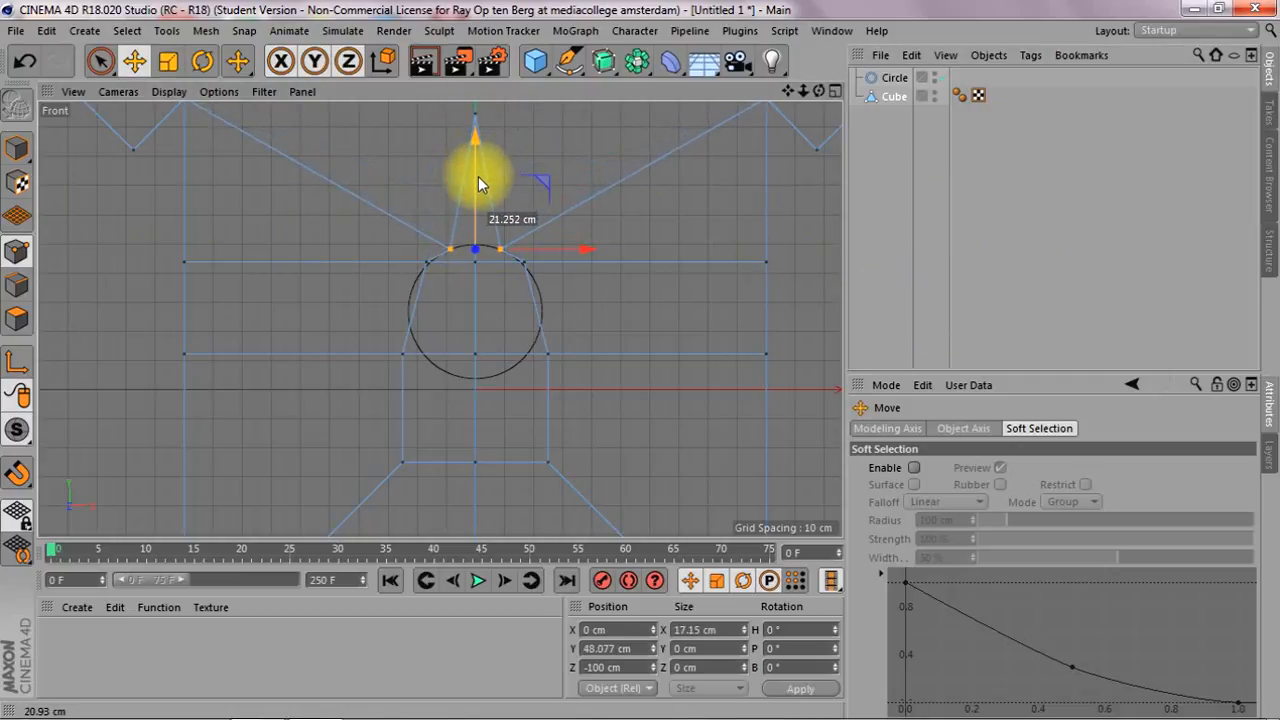
left_click(477, 111)
left_click_drag(477, 108, 477, 242)
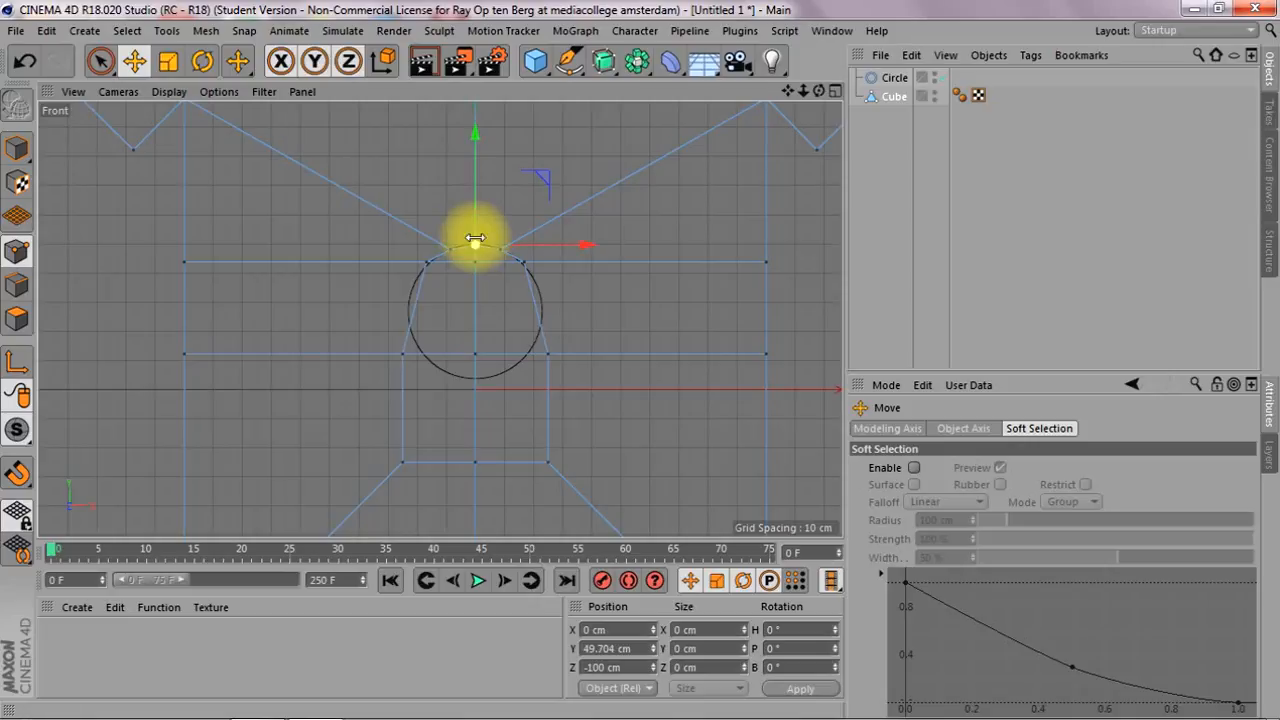
Scale the opening's side points on the lower cut to about 44 cm apart and raise them to the circle's mid-height
left_click(401, 354)
left_click(550, 354, "shift")
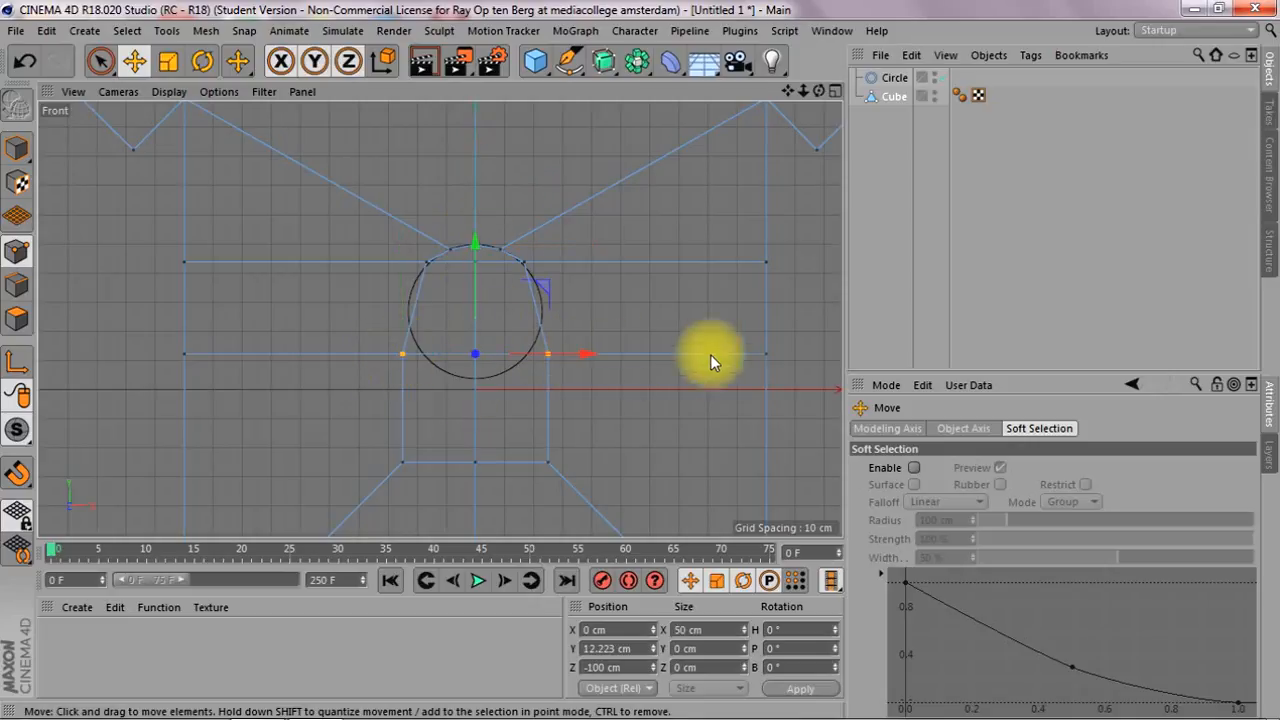
key("t")
mouse_move(584, 363)
left_mouse_down()
mouse_move(591, 355)
mouse_move(560, 362)
mouse_move(578, 362)
left_mouse_up()
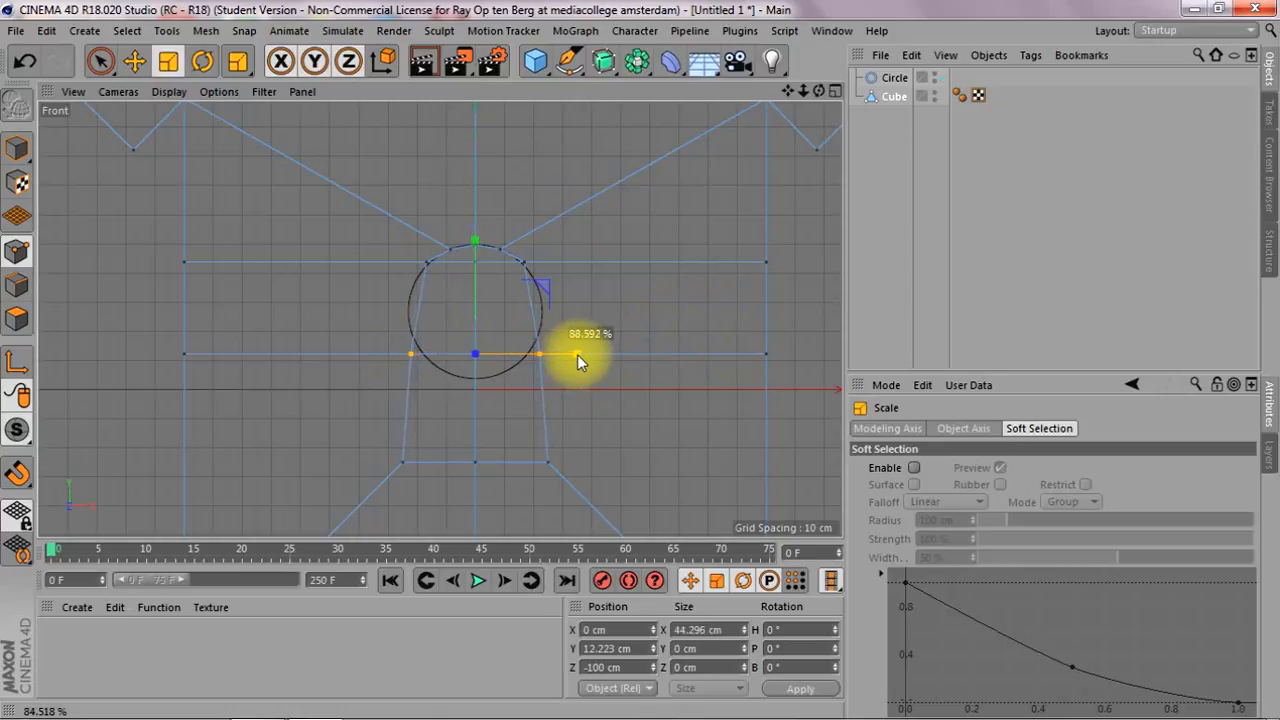
key("e")
left_click_drag(472, 245, 495, 202)
Raise the opening's two bottom corner points and scale them horizontally onto the lower part of the circle
left_click(405, 463)
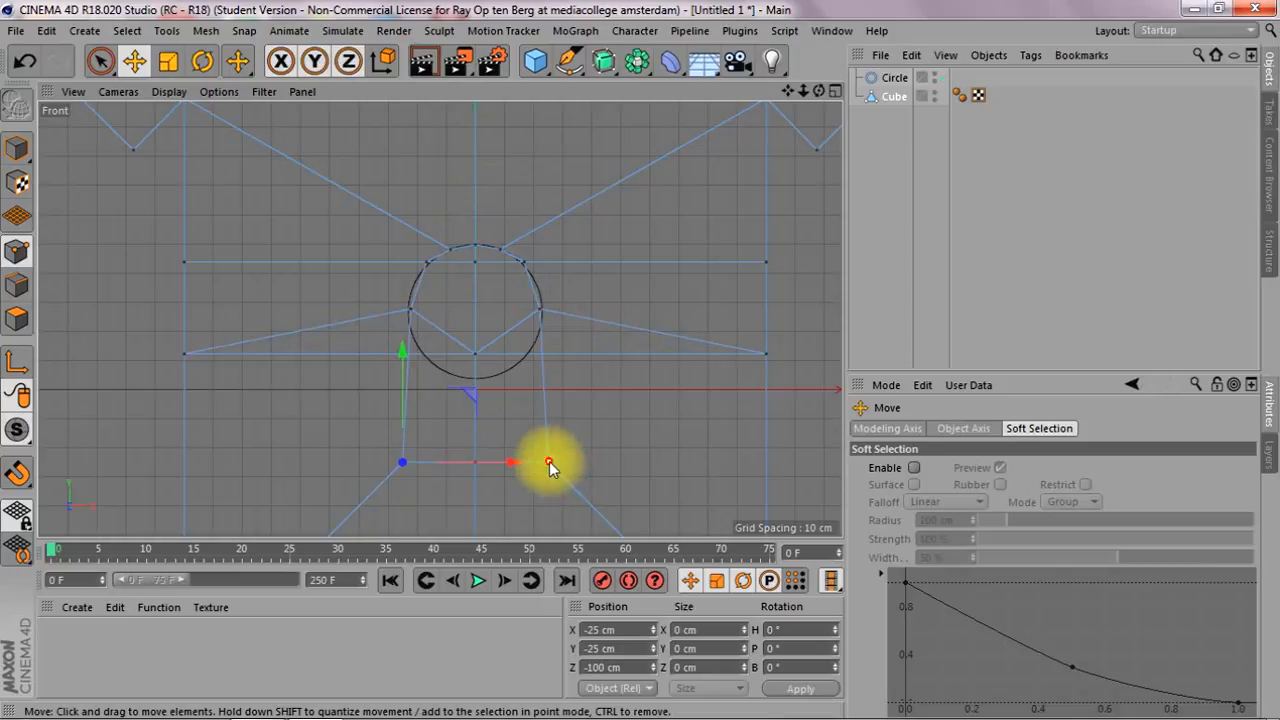
left_click(548, 463, "shift")
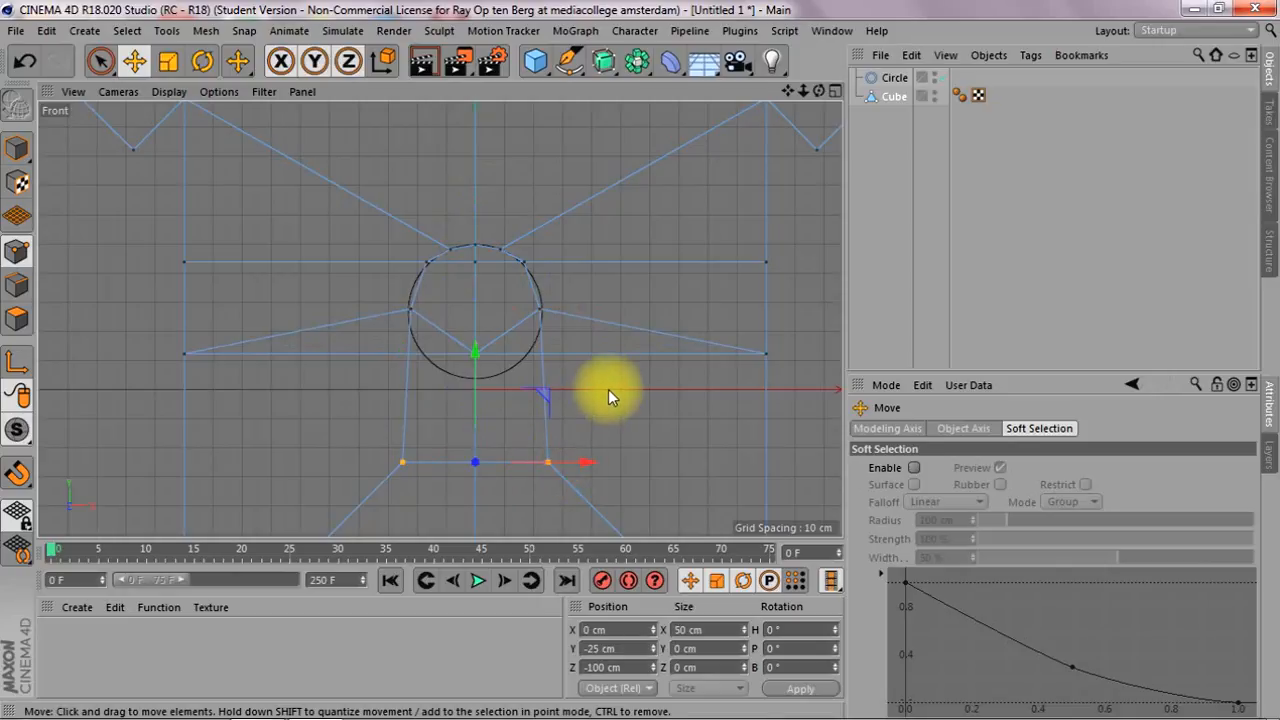
left_click_drag(470, 351, 487, 241)
key("t")
mouse_move(550, 349)
left_mouse_down()
mouse_move(586, 350)
mouse_move(570, 347)
left_mouse_up()
Raise the opening's bottom middle point to the circle's lowest point, at a height of about 3.3 cm
left_click(477, 462)
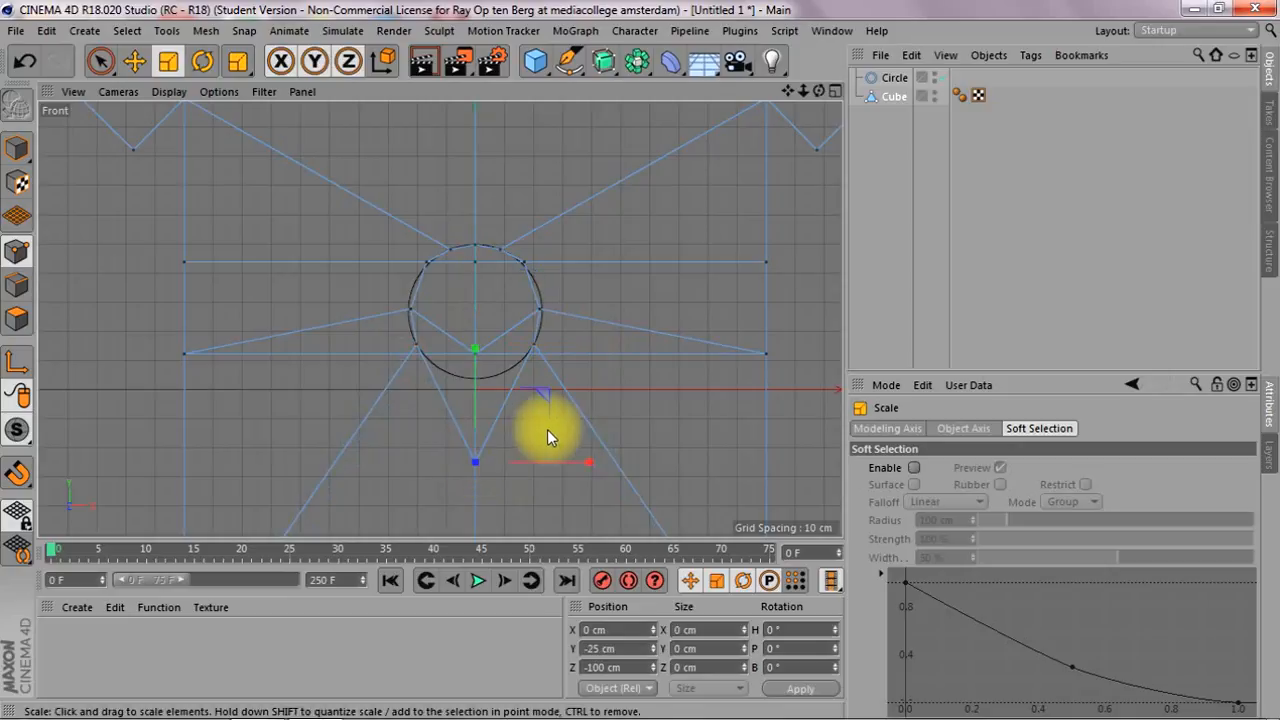
key("e")
left_click_drag(473, 360, 485, 275)
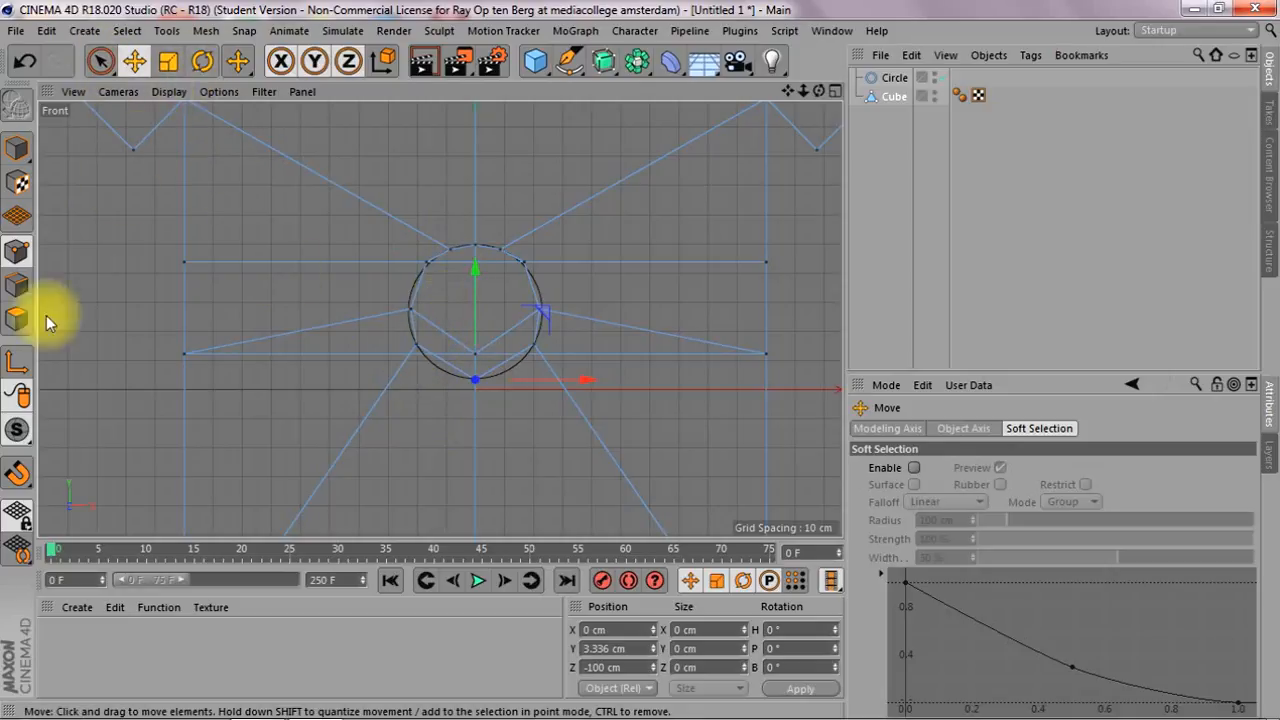
Enable snapping in 2D Snapping mode and activate Spline Snap
left_click(10, 485)
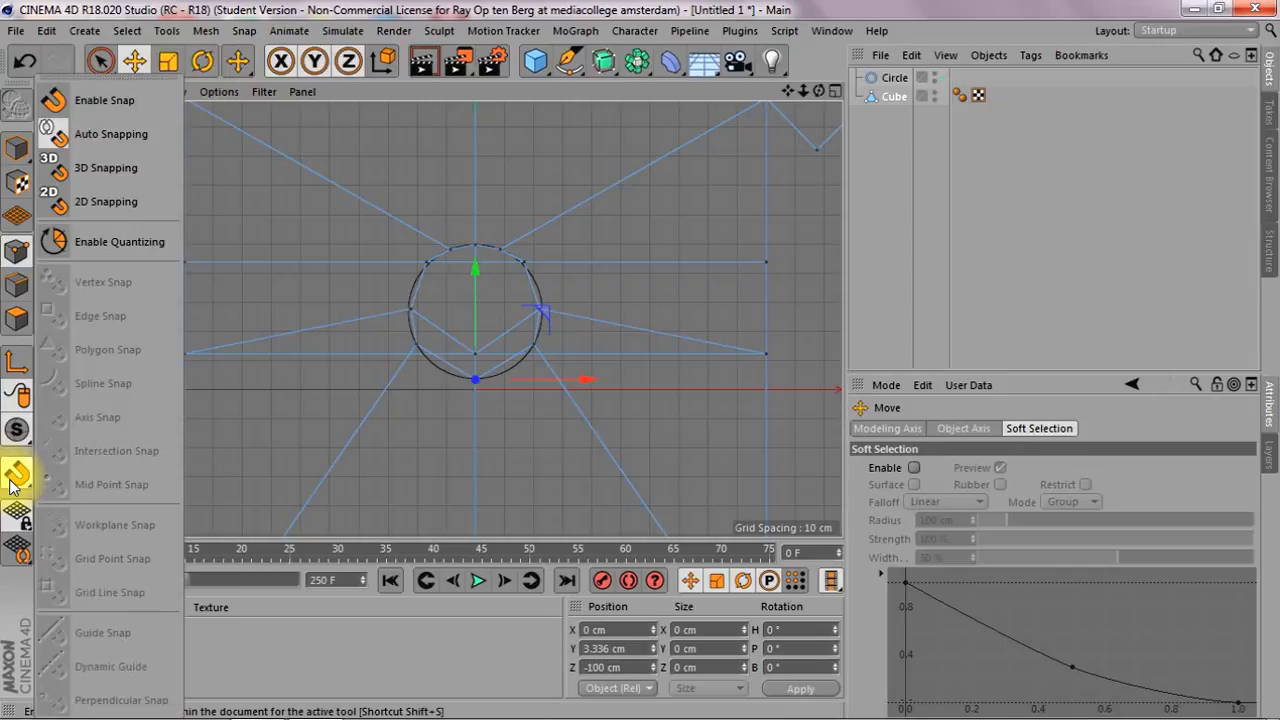
left_click(119, 205)
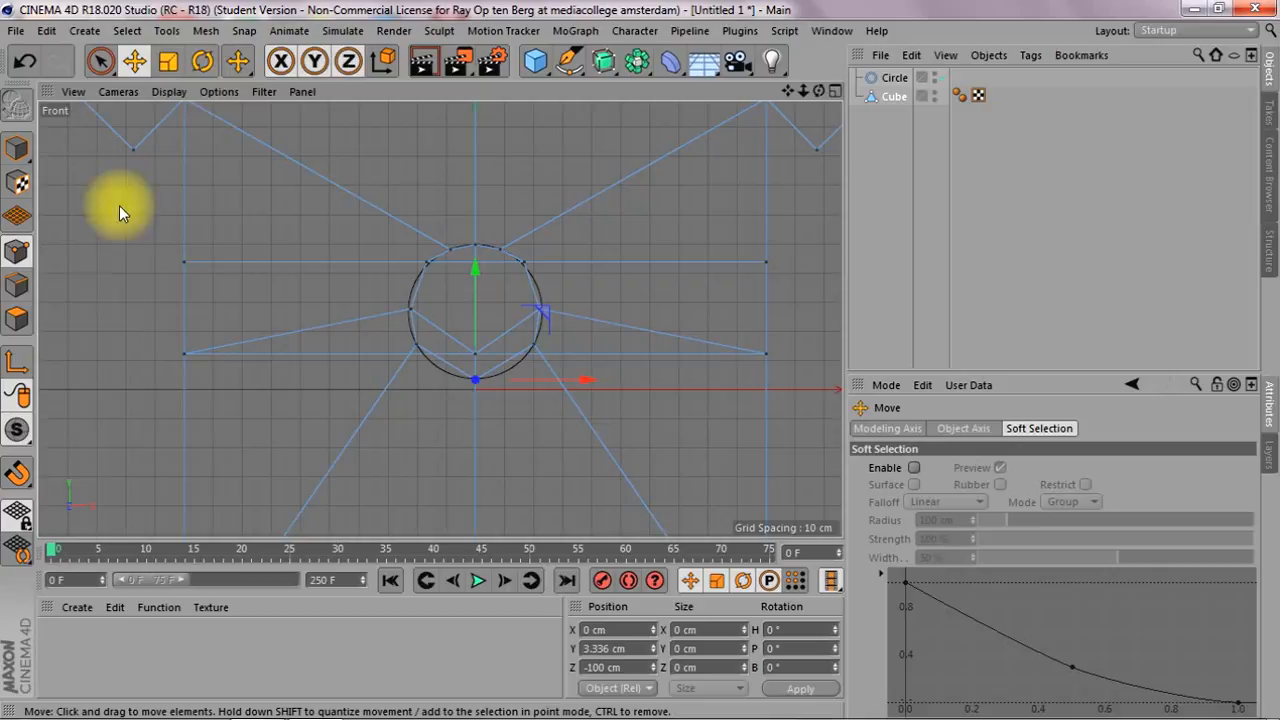
left_click(19, 477)
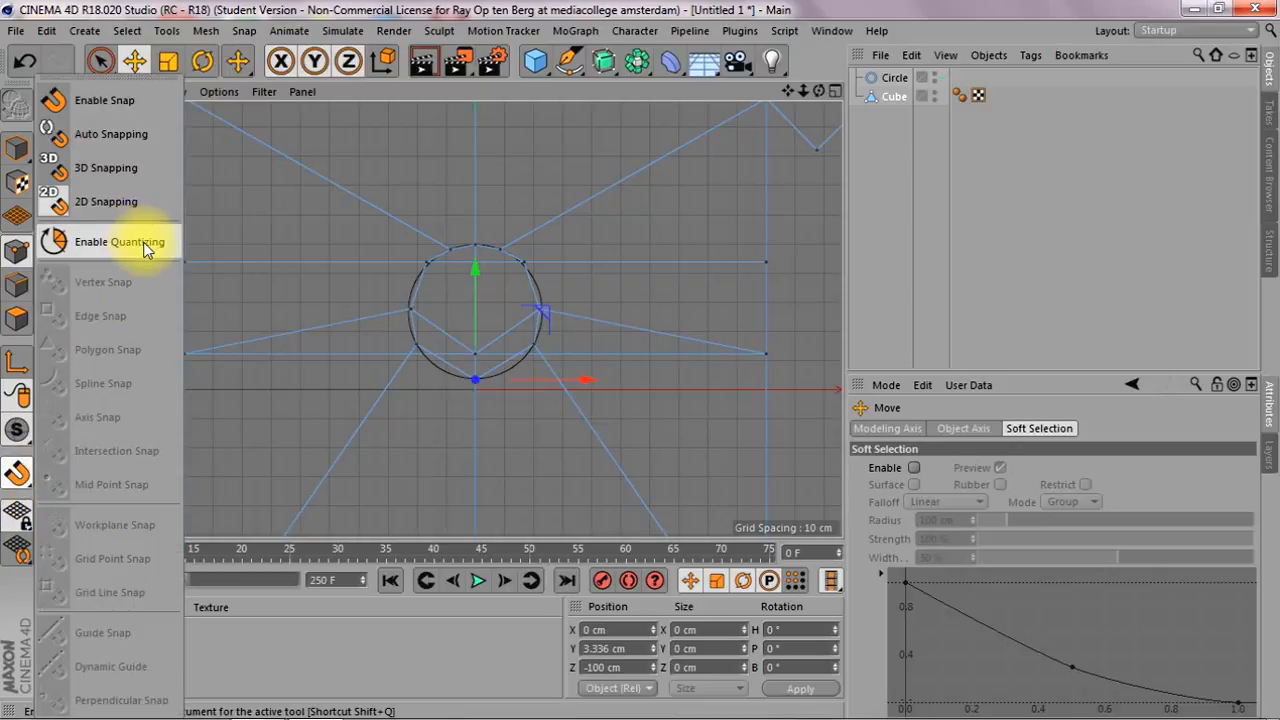
left_click(142, 110)
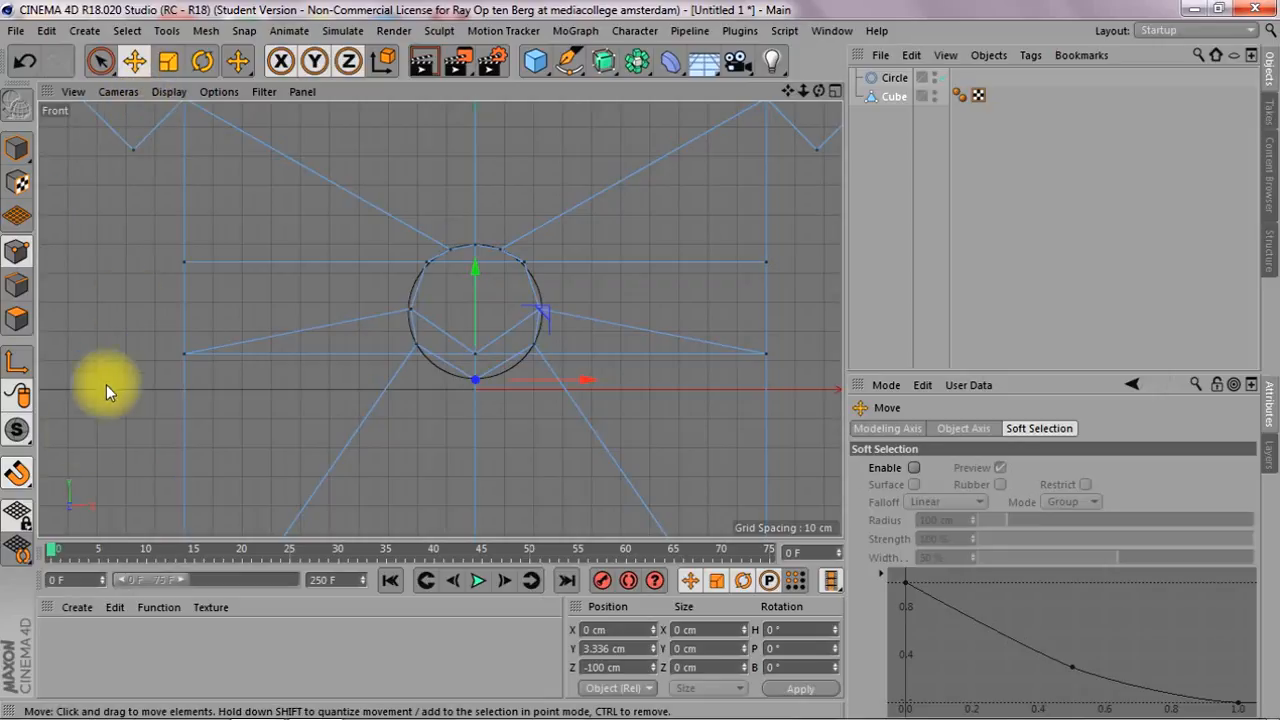
left_click(19, 477)
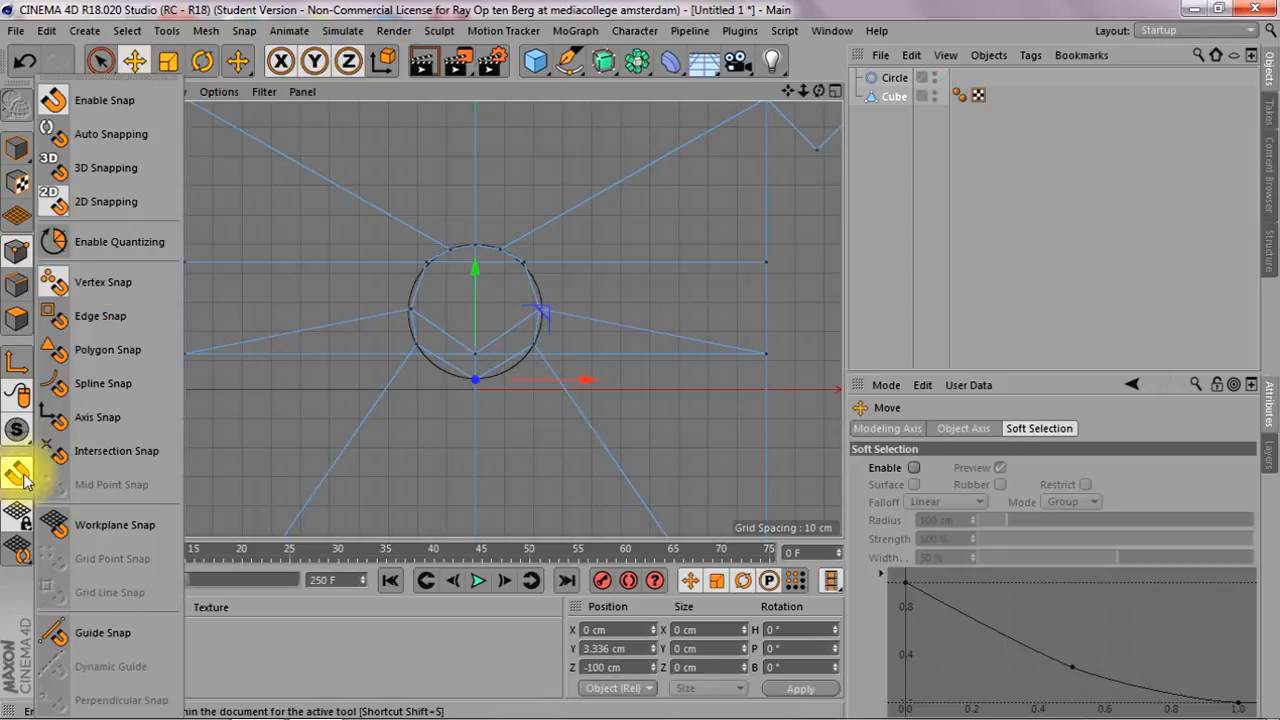
left_click(112, 383)
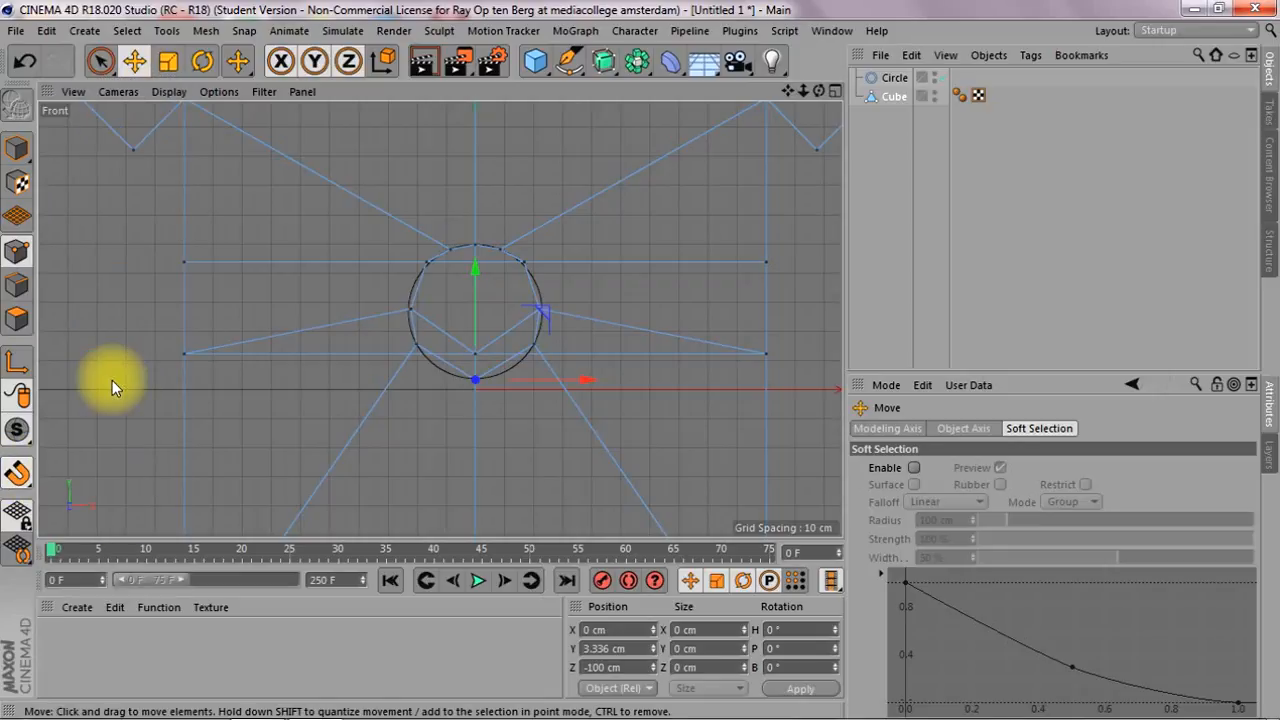
Snap the opening's lower corner points and mid-height side points onto the circle spline
left_click_drag(471, 374, 430, 361)
left_click(536, 347)
left_click_drag(536, 372, 551, 312)
left_click(425, 307)
left_click_drag(432, 304, 408, 319)
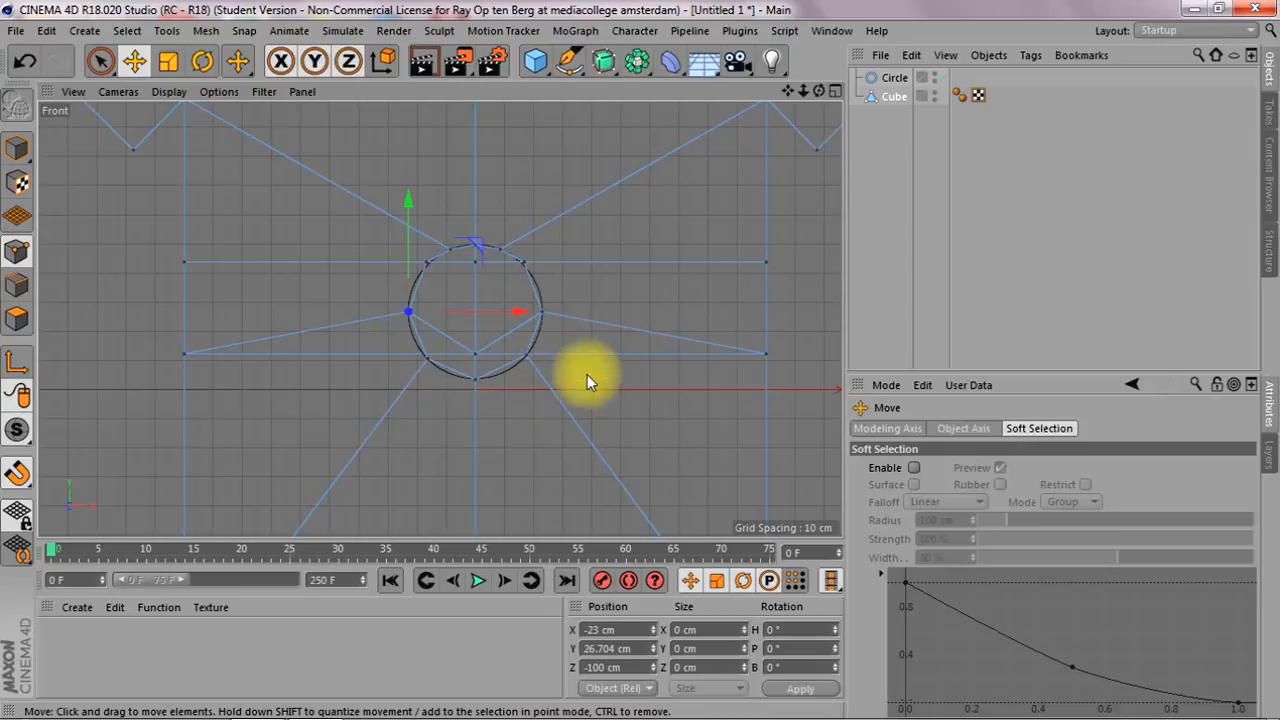
Delete the selected polygons inside the round outline in the perspective view to open a hole in the front wall
key("F1")
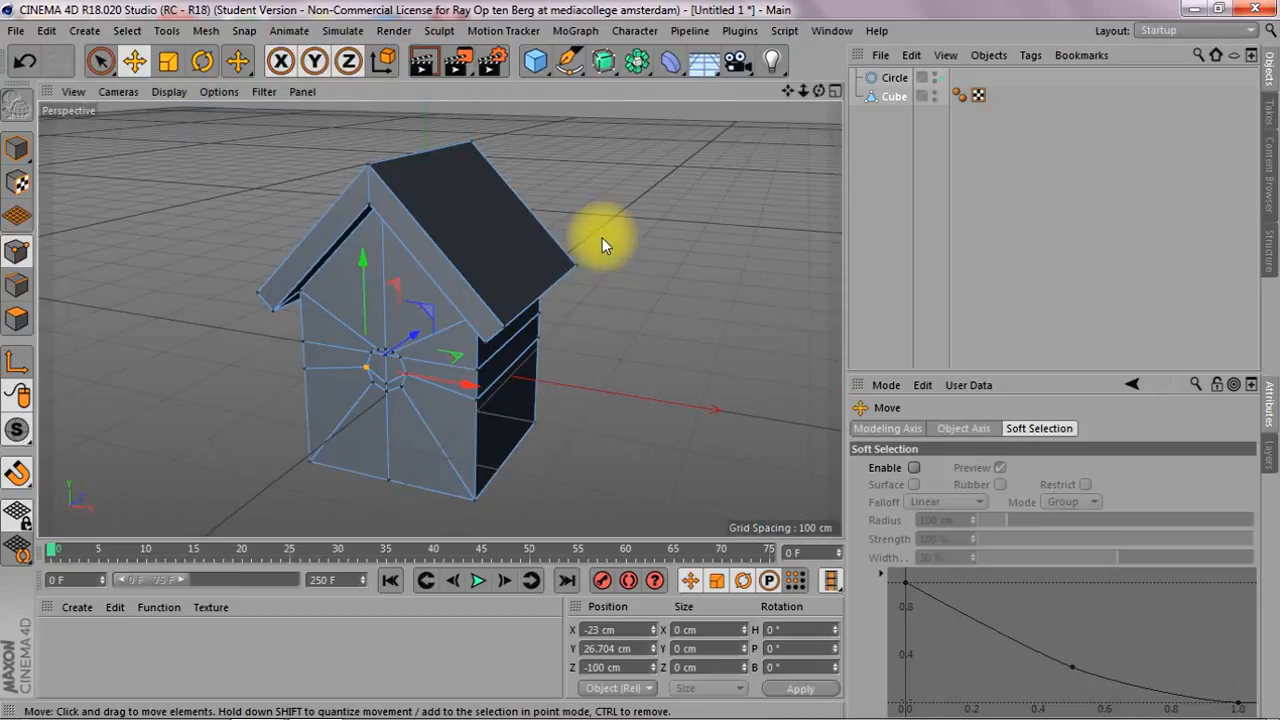
left_click(16, 318)
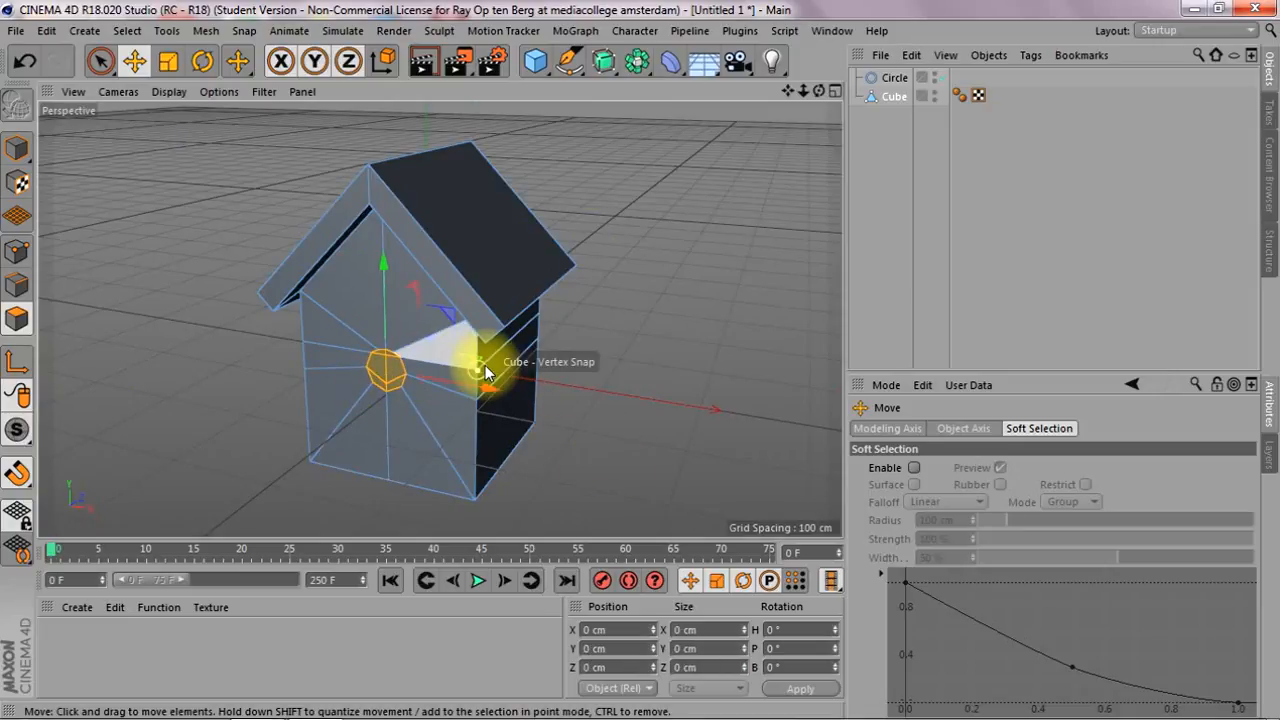
key("Delete")
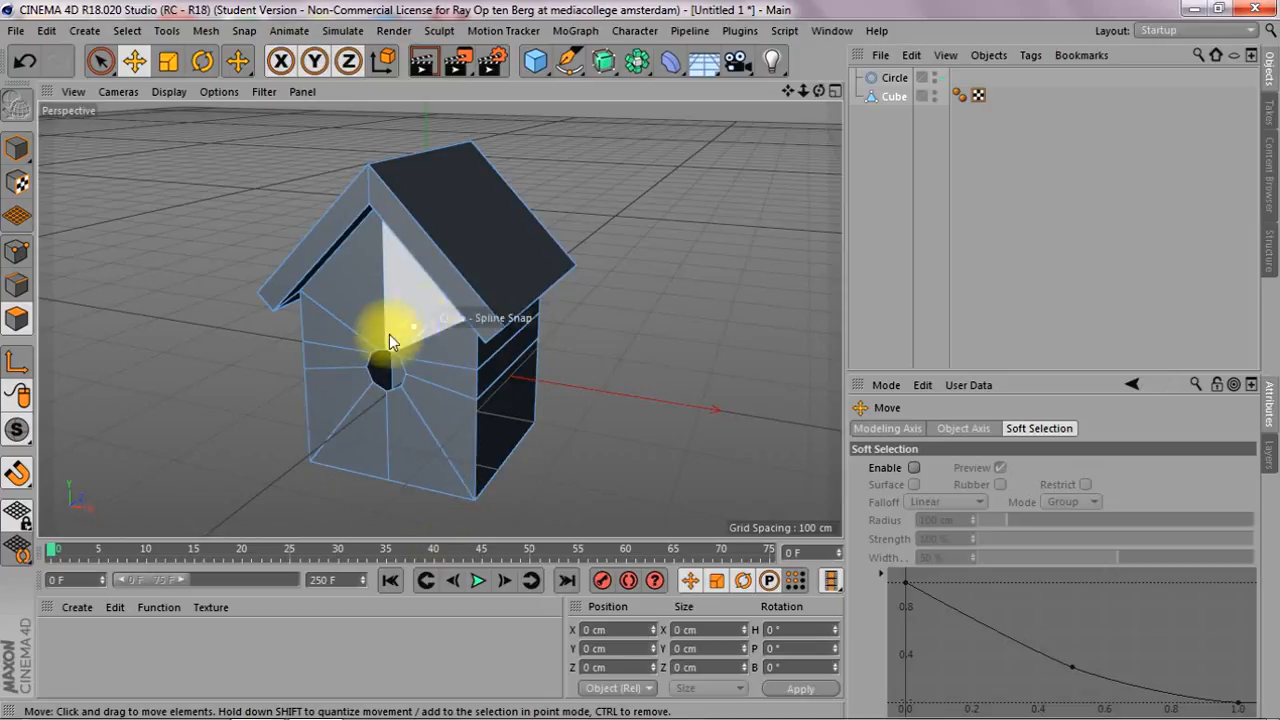
Select the edge loop around the round entrance hole in the front wall with Loop Selection
left_click_drag(803, 91, 853, 59)
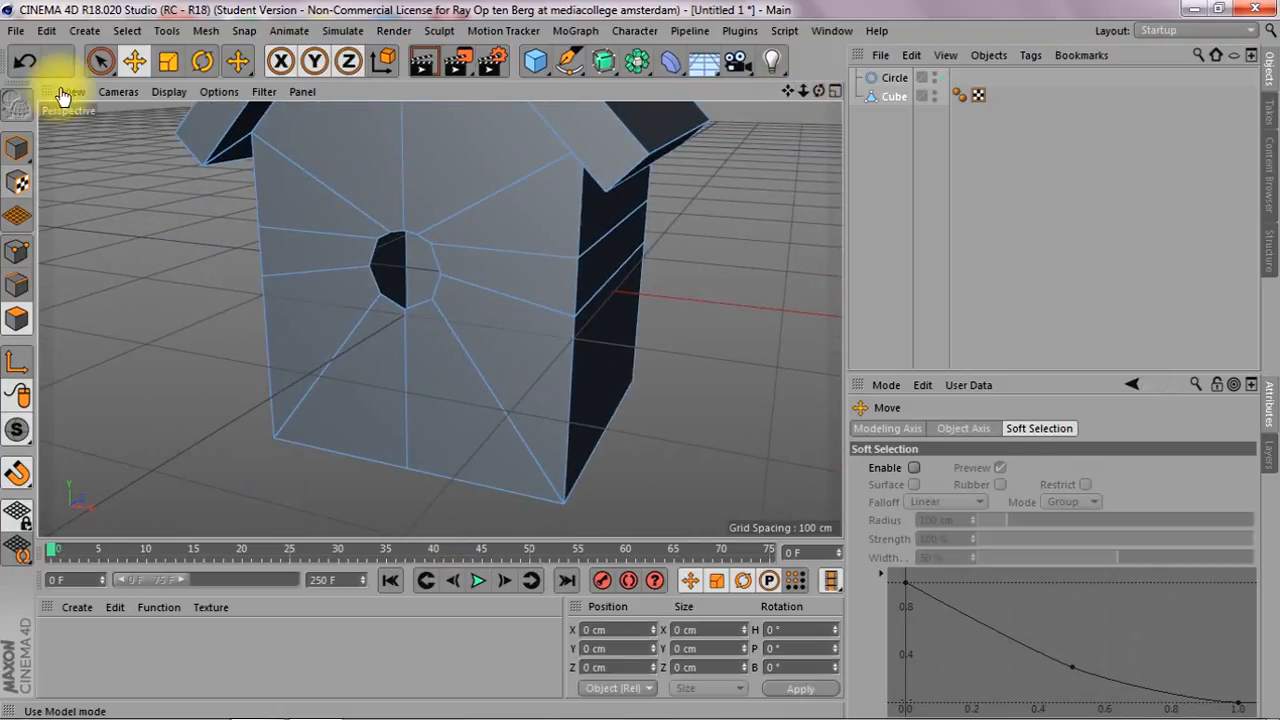
left_click(128, 31)
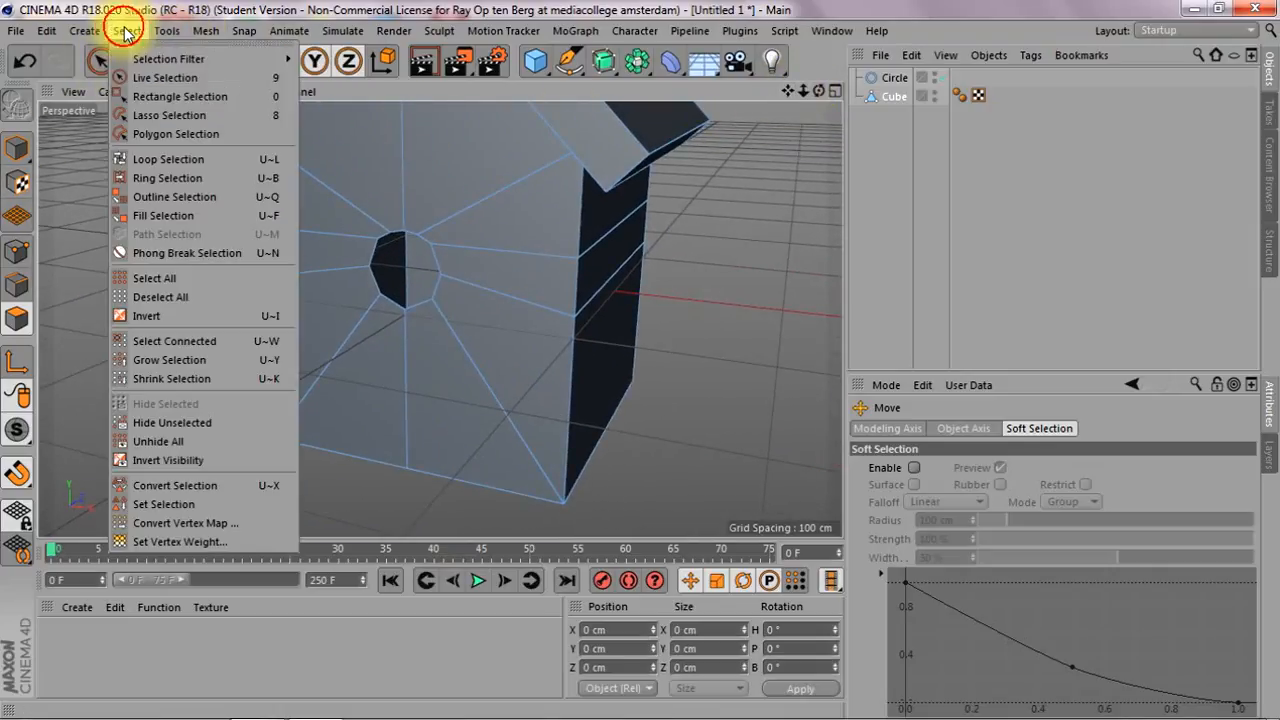
left_click(184, 158)
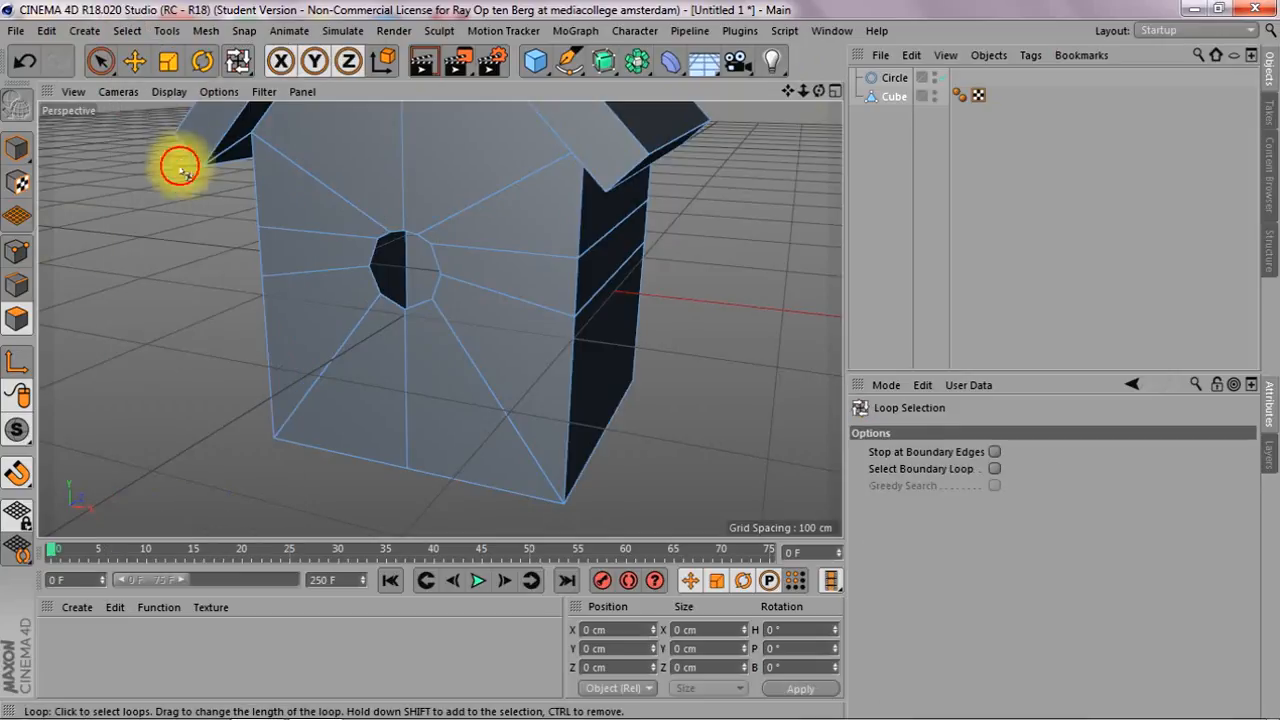
left_click(418, 240)
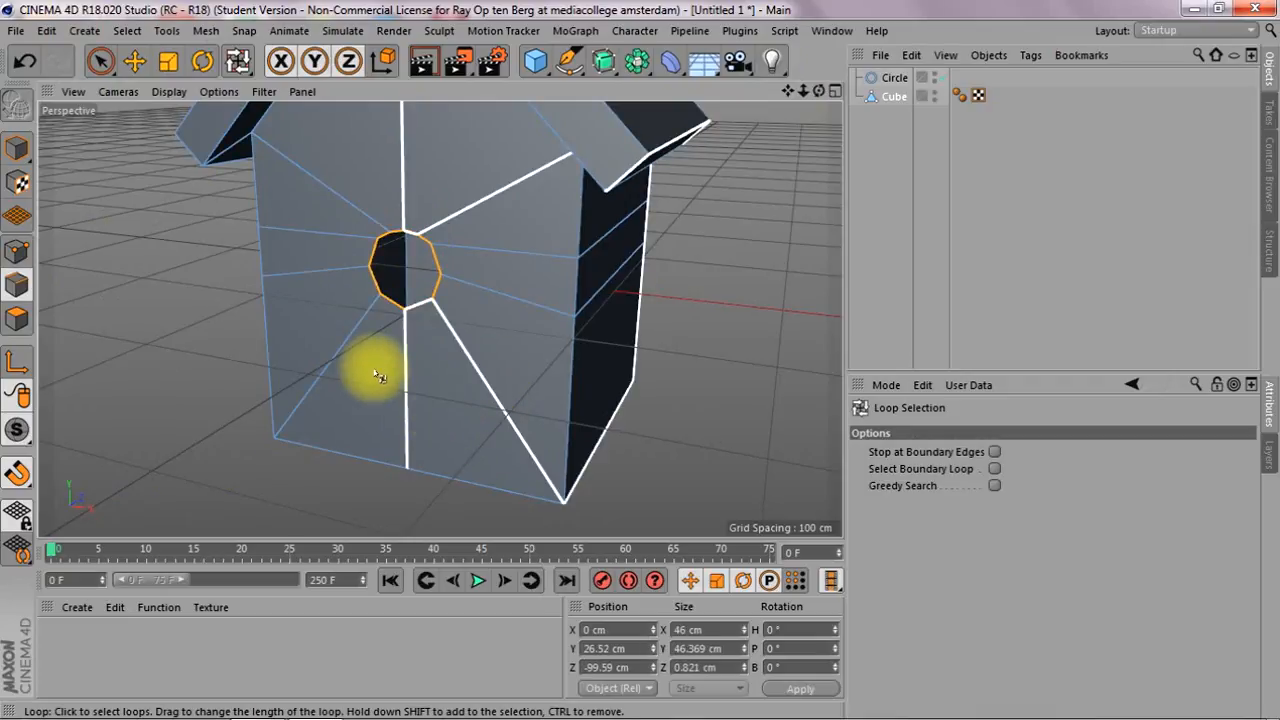
Extrude the hole's edge loop with a 0 cm offset and move the new edges about 27 cm inward along Z
key("d")
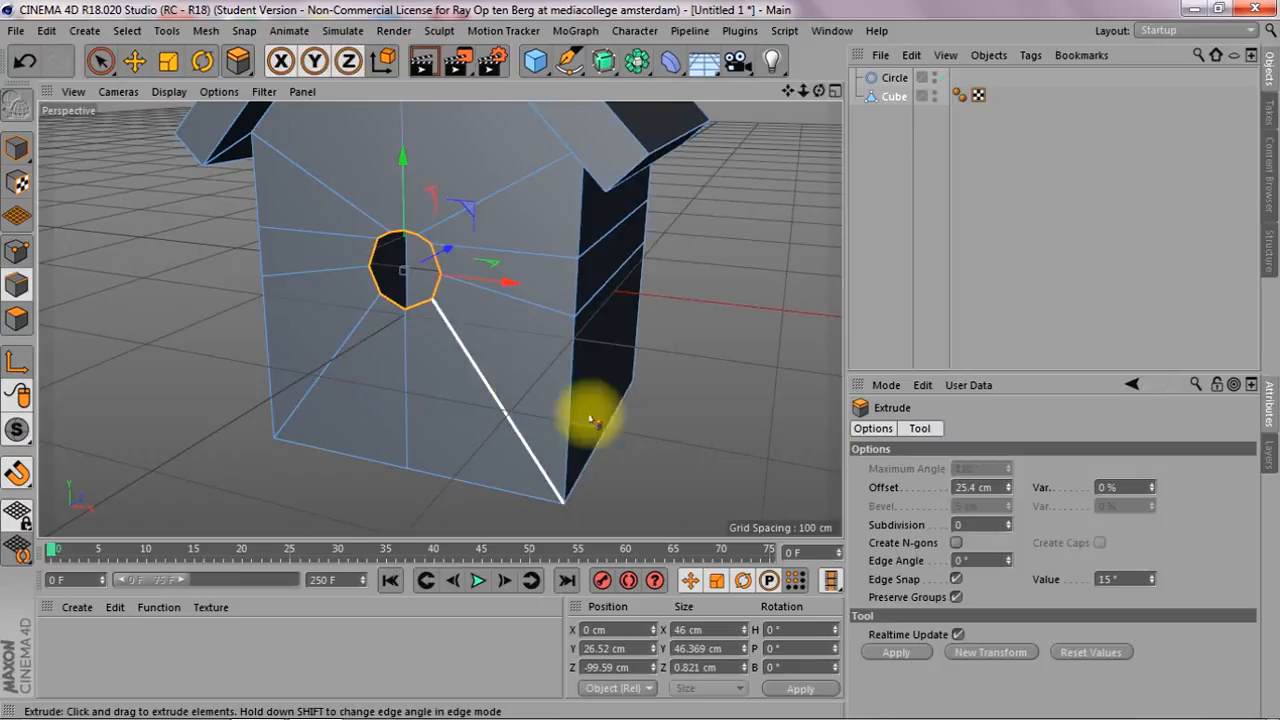
double_click(968, 488)
left_click(968, 489)
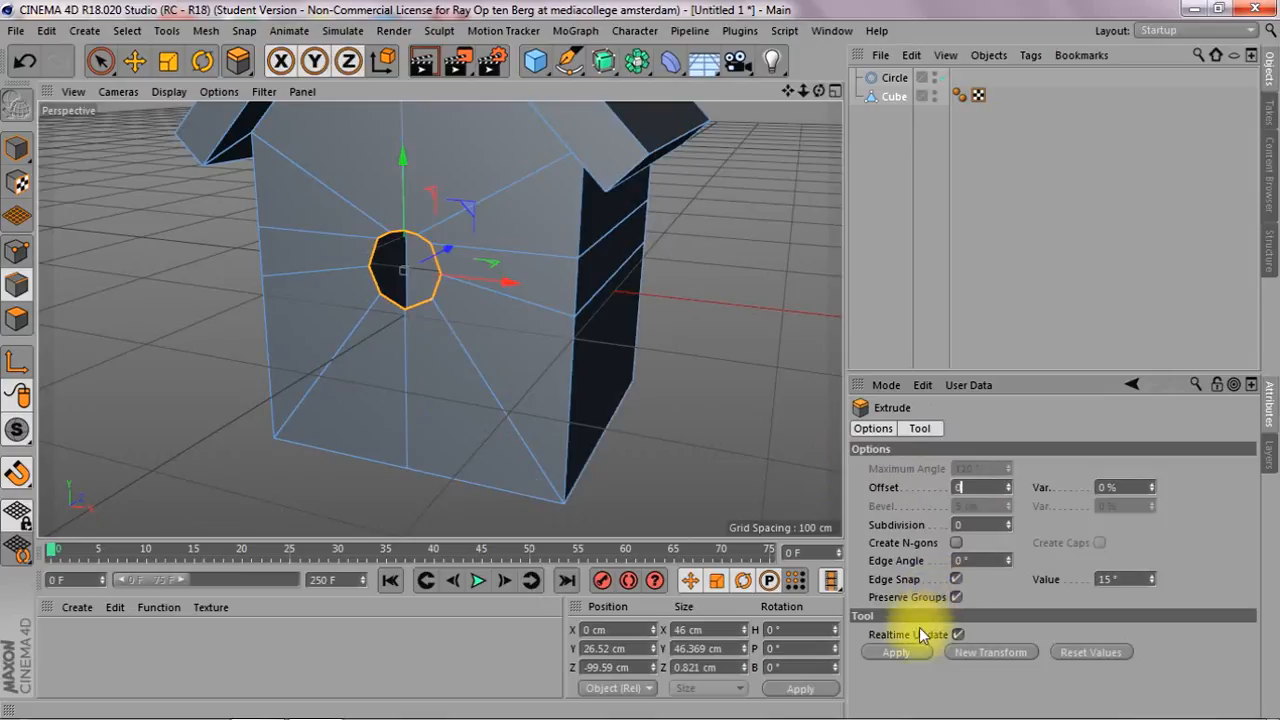
left_click(898, 652)
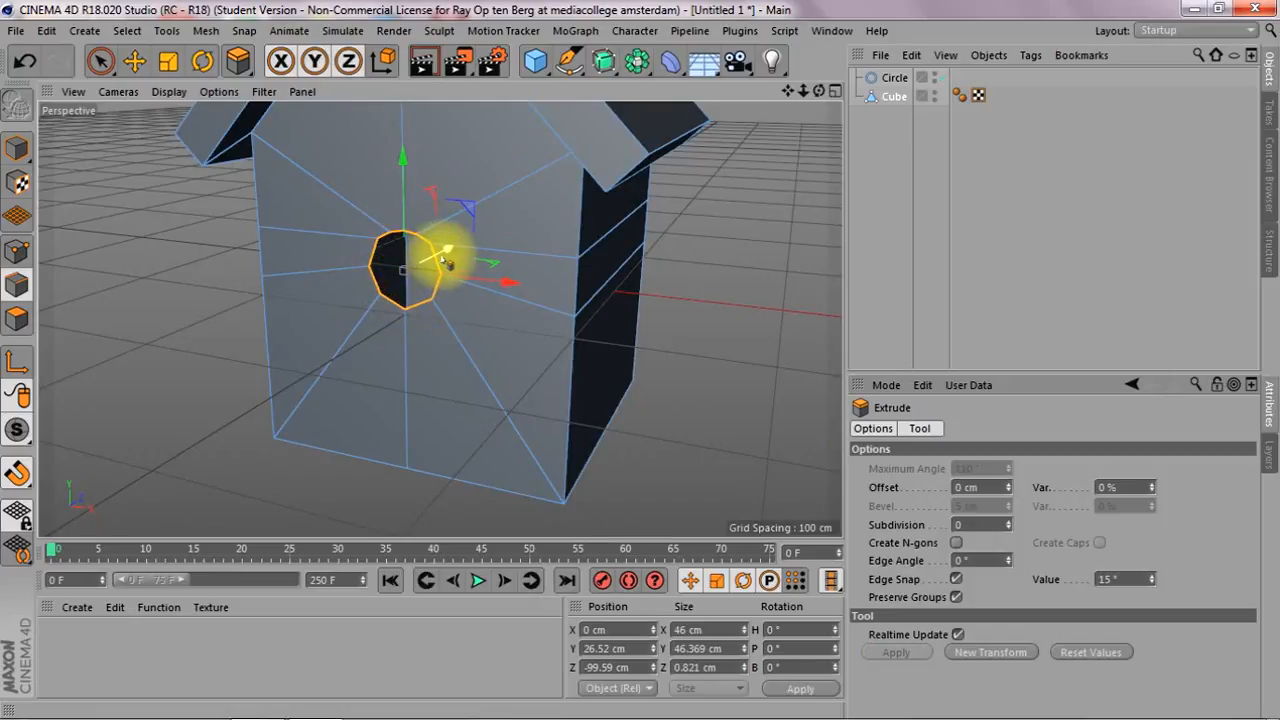
mouse_move(447, 250)
left_mouse_down()
mouse_move(463, 236)
mouse_move(449, 236)
mouse_move(471, 249)
left_mouse_up()
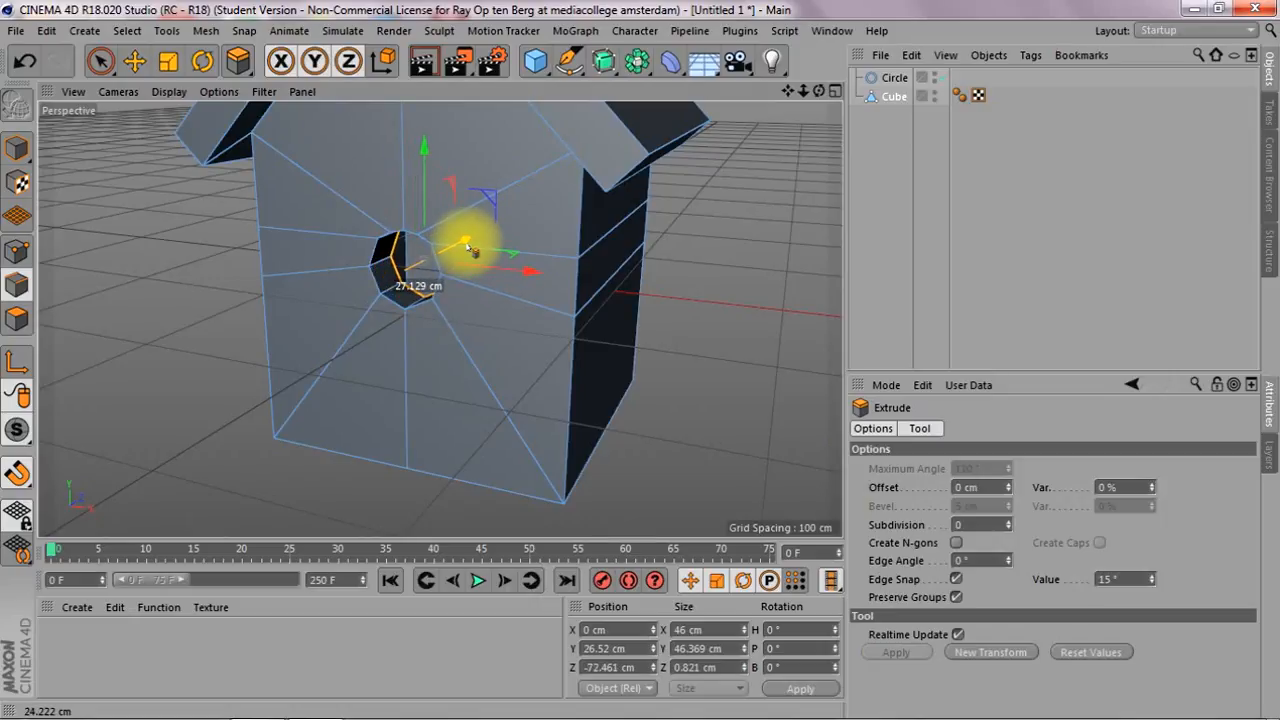
Delete the Circle guide spline from the scene
mouse_move(819, 92)
left_mouse_down()
mouse_move(862, 30)
mouse_move(896, 86)
mouse_move(940, 90)
mouse_move(880, 125)
mouse_move(830, 92)
left_mouse_up()
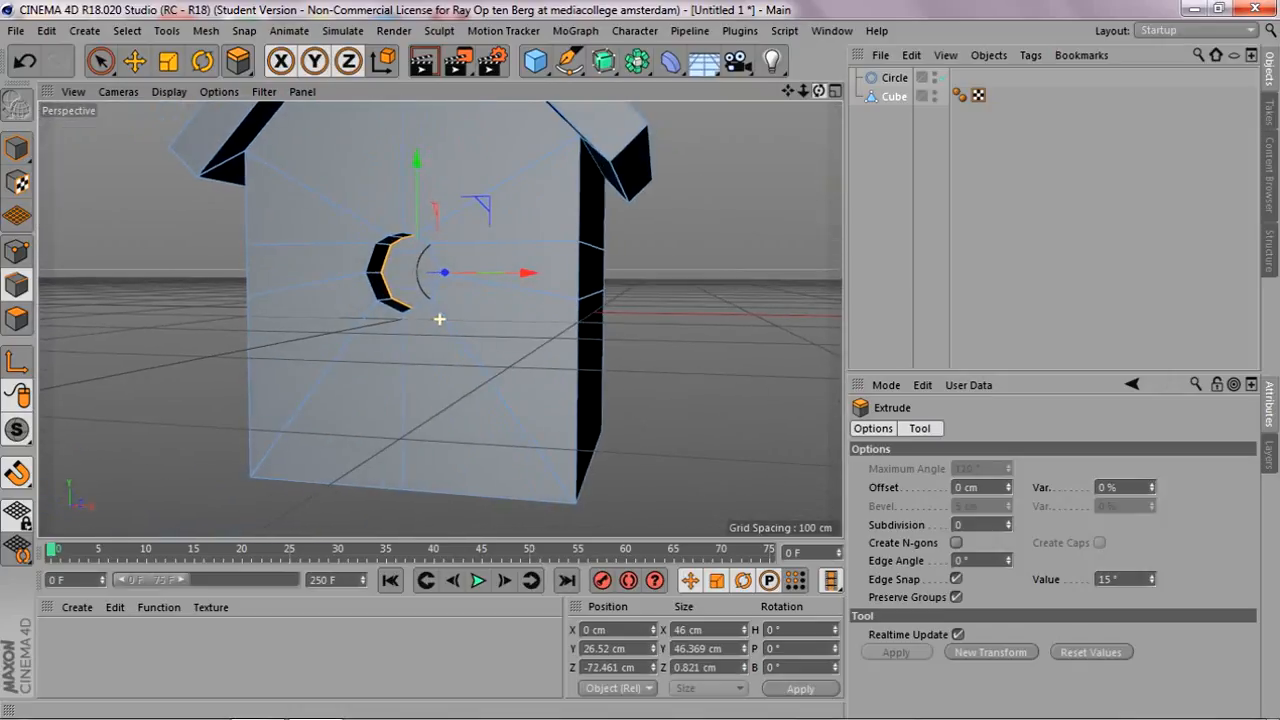
left_click(895, 77)
key("Delete")
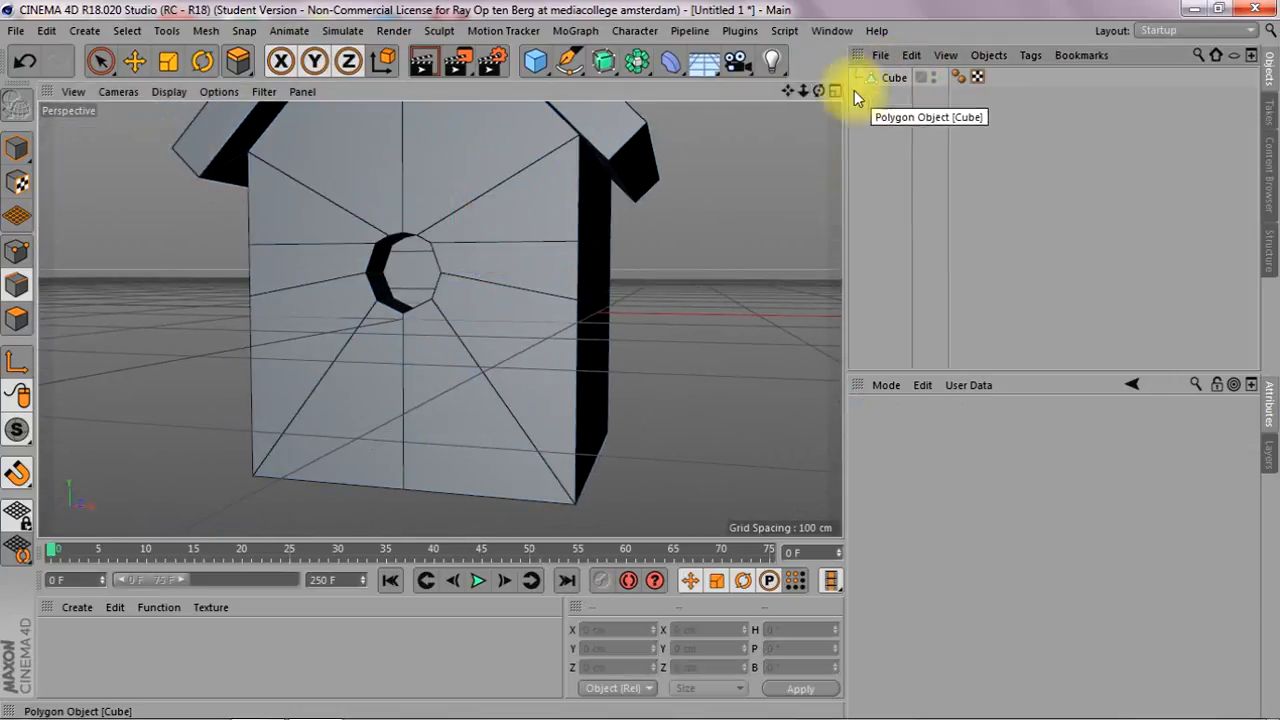
mouse_move(820, 95)
left_mouse_down()
mouse_move(800, 115)
mouse_move(807, 91)
left_mouse_up()
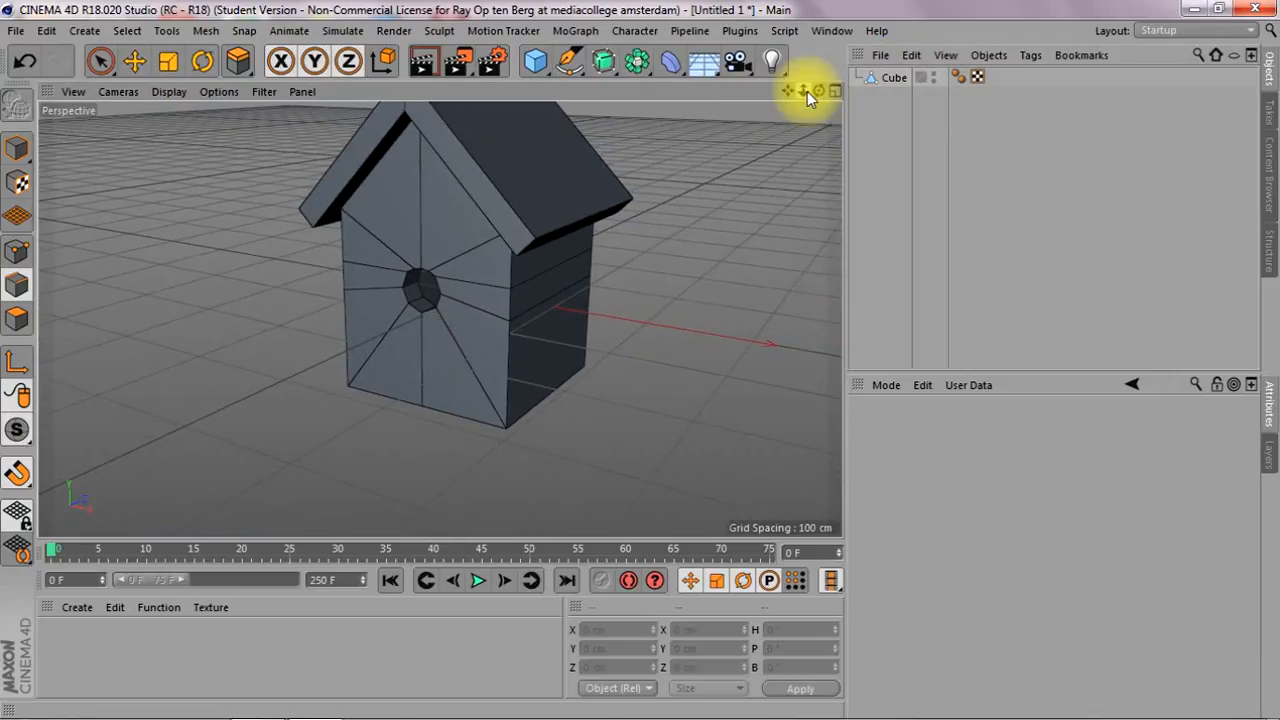